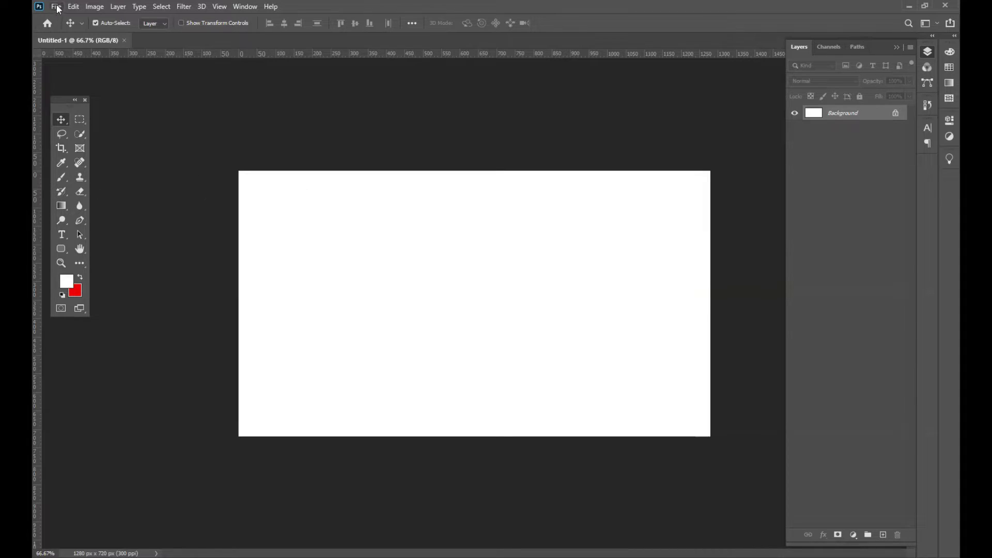
Drag the gold fabric texture from Downloads into the blank 1280×720 Photoshop document.
click(56, 6)
click(400, 118)
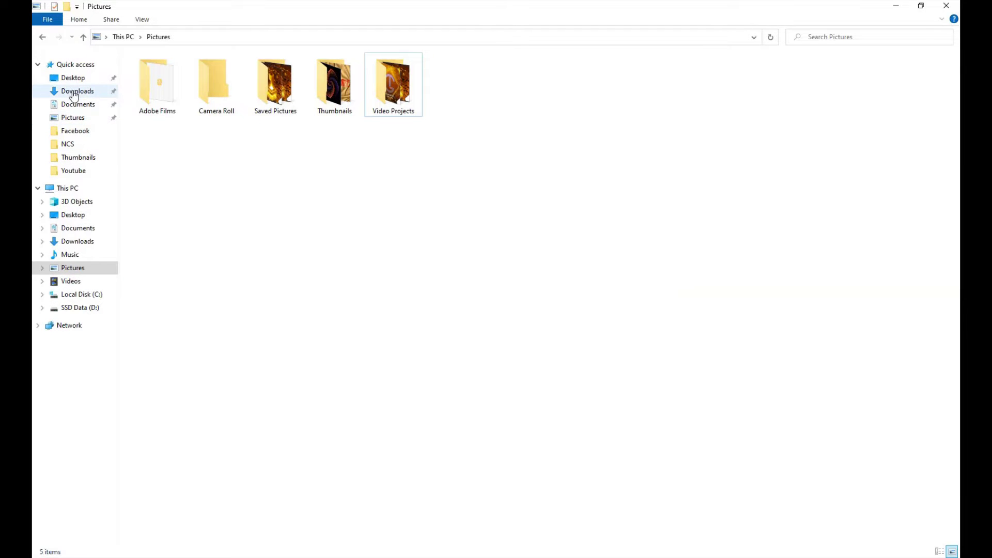
click(67, 90)
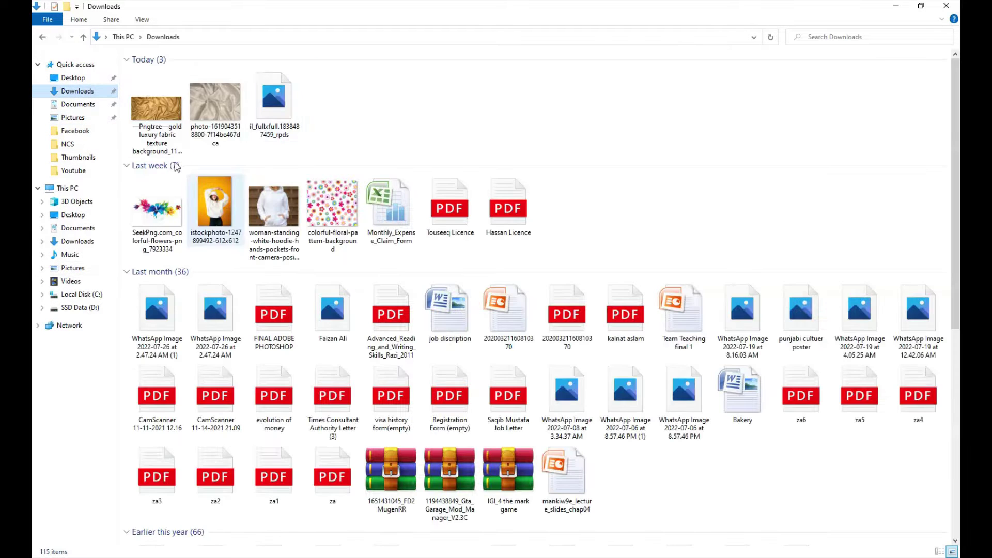
drag(153, 106, 512, 505)
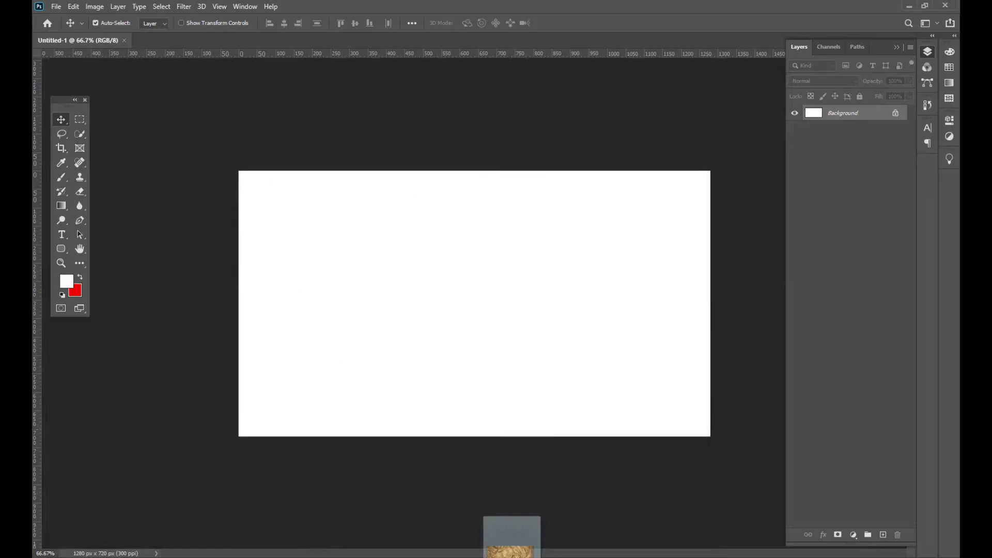
drag(512, 506, 510, 393)
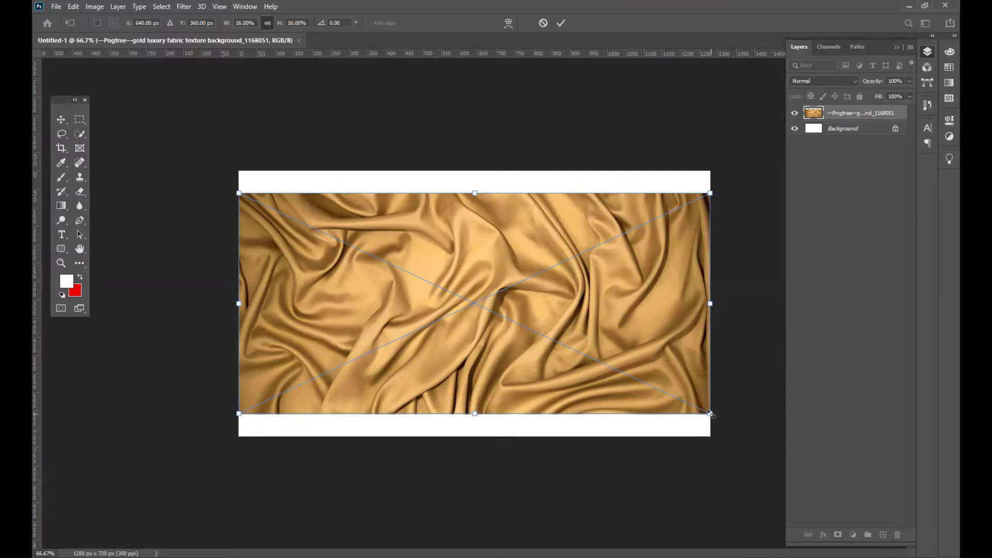
Scale the placed gold fabric up to fill the 1280×720 canvas and commit it.
drag(710, 413, 755, 451)
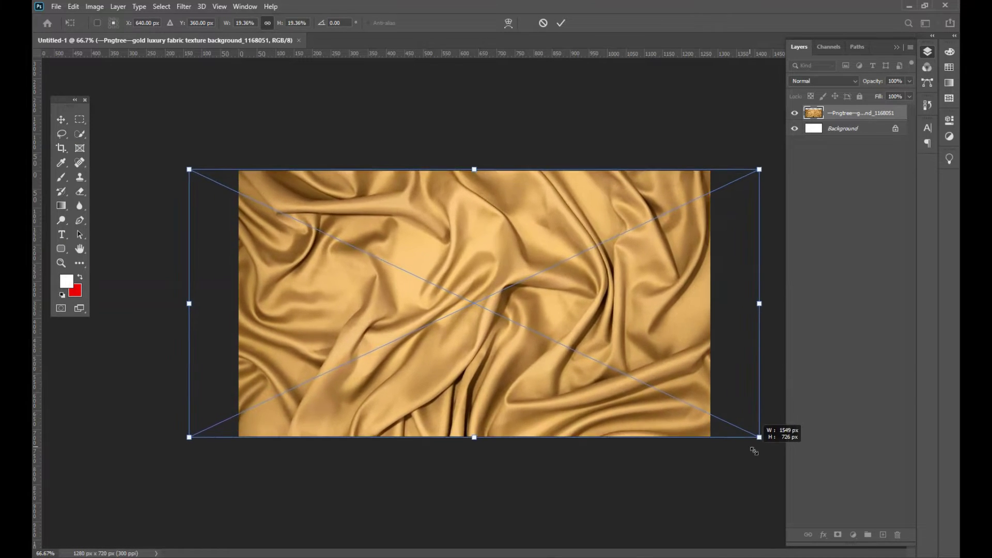
click(561, 22)
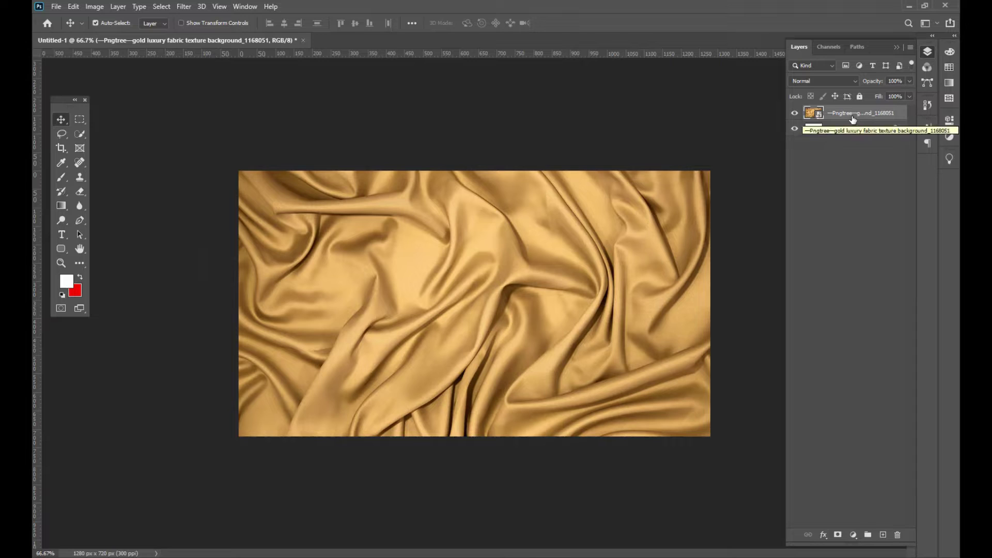
Add a Hue/Saturation adjustment layer with Saturation -100 to turn the fabric grey.
click(853, 535)
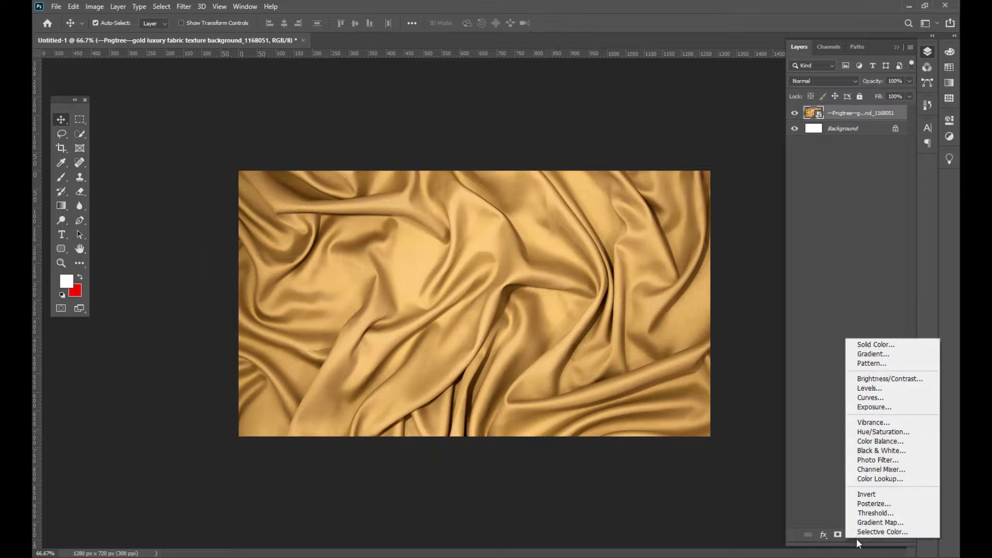
click(888, 437)
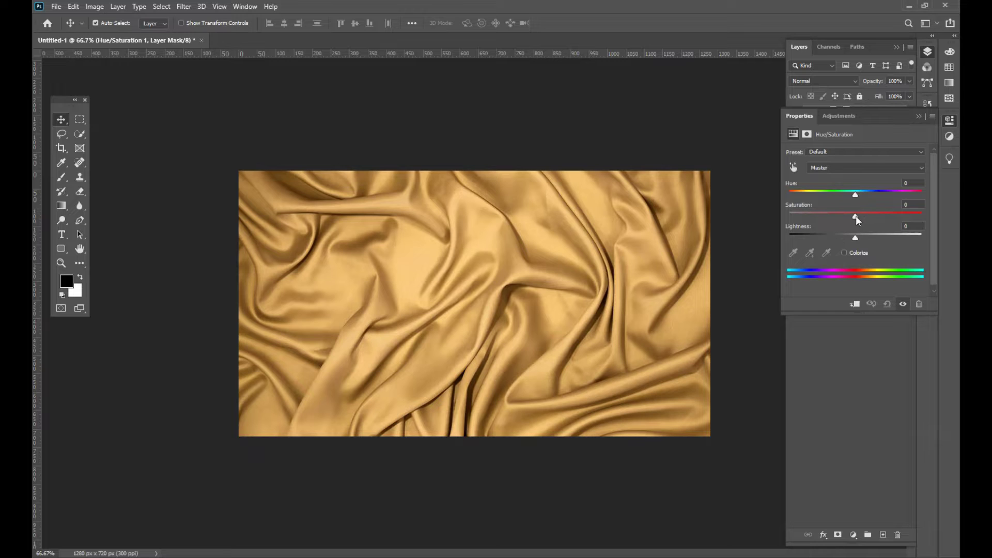
drag(855, 217, 761, 222)
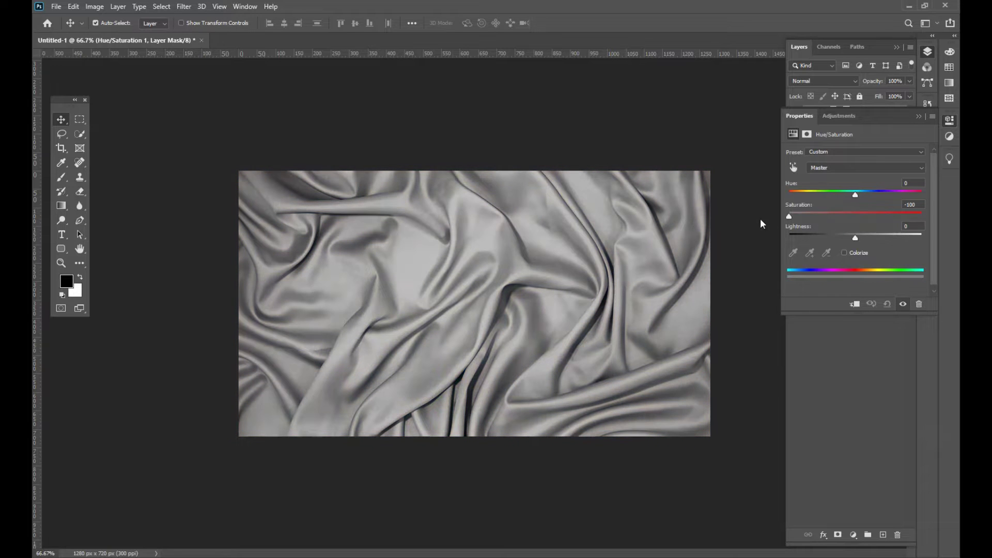
click(919, 116)
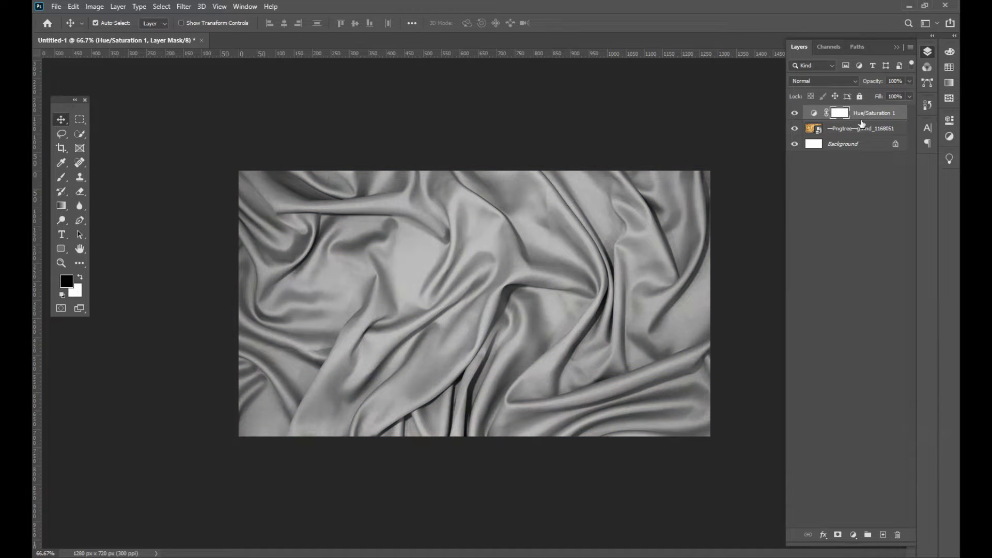
click(56, 6)
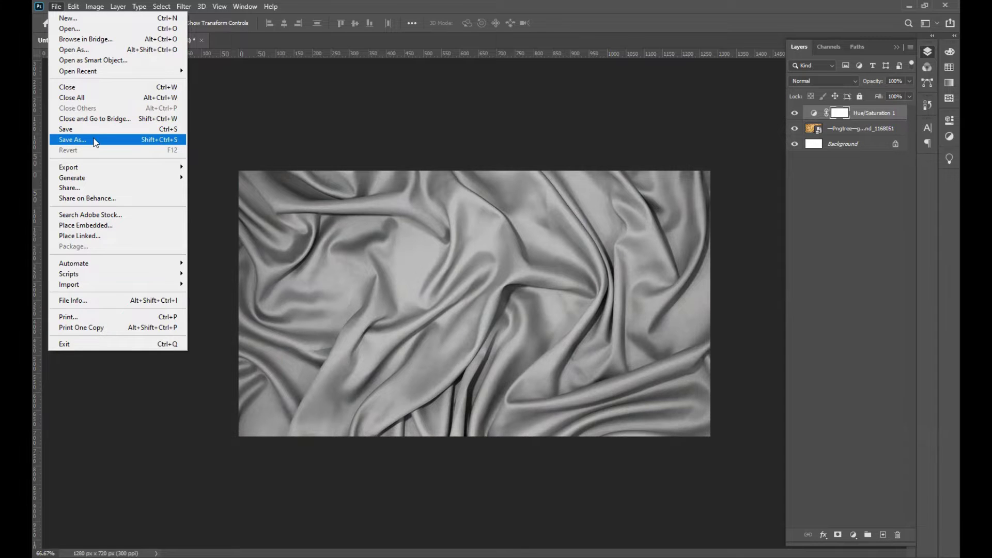
Save the grey fabric document to the computer as Map.psd, accepting the format options.
click(95, 142)
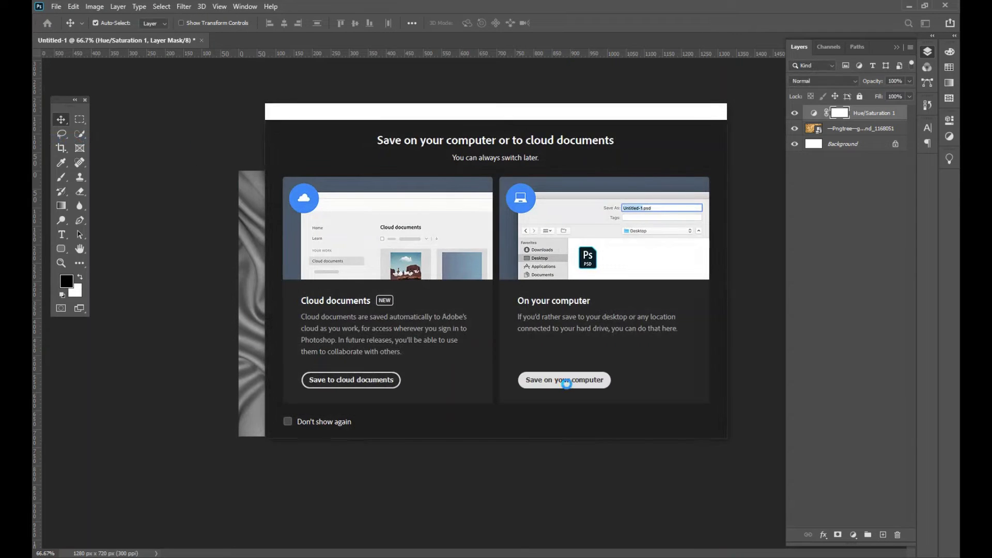
click(567, 383)
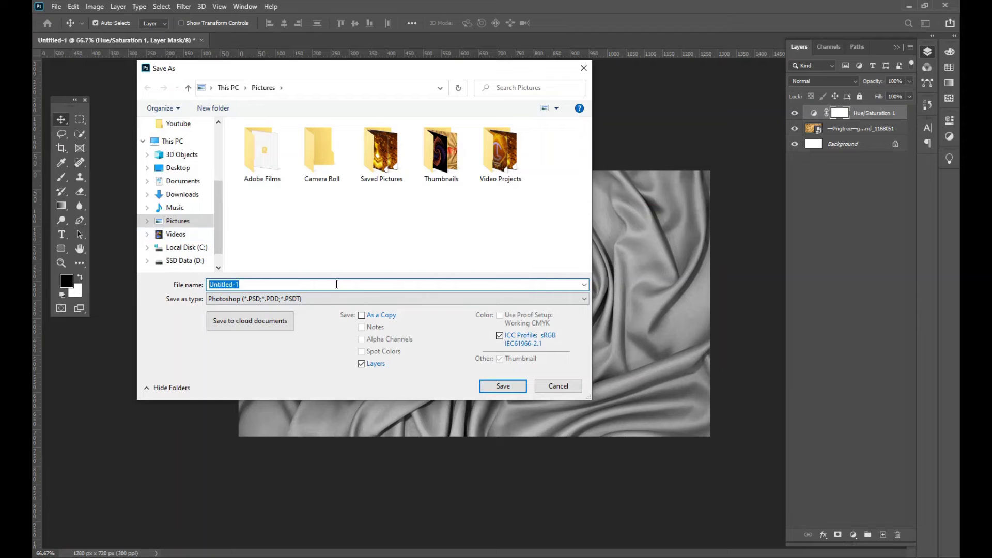
text(Map)
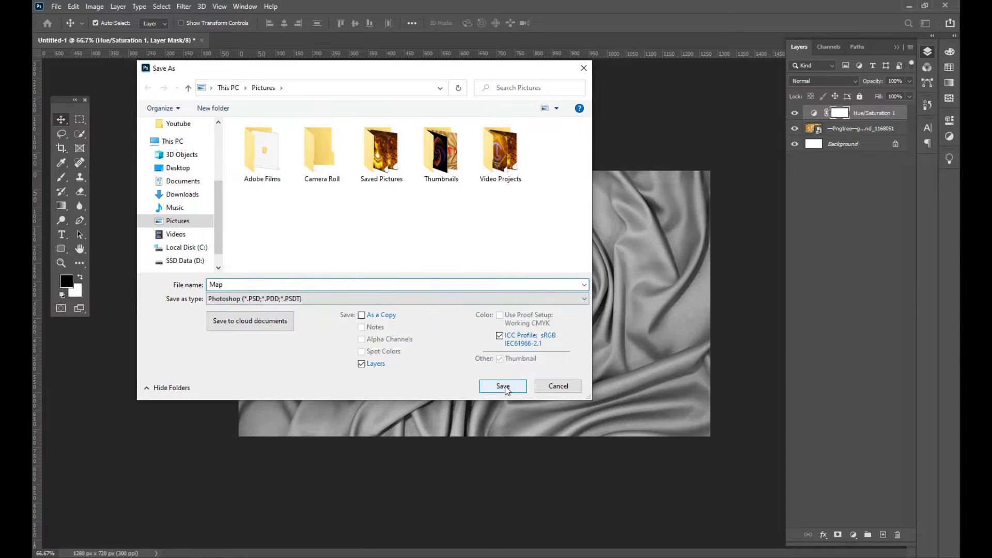
click(504, 387)
click(616, 160)
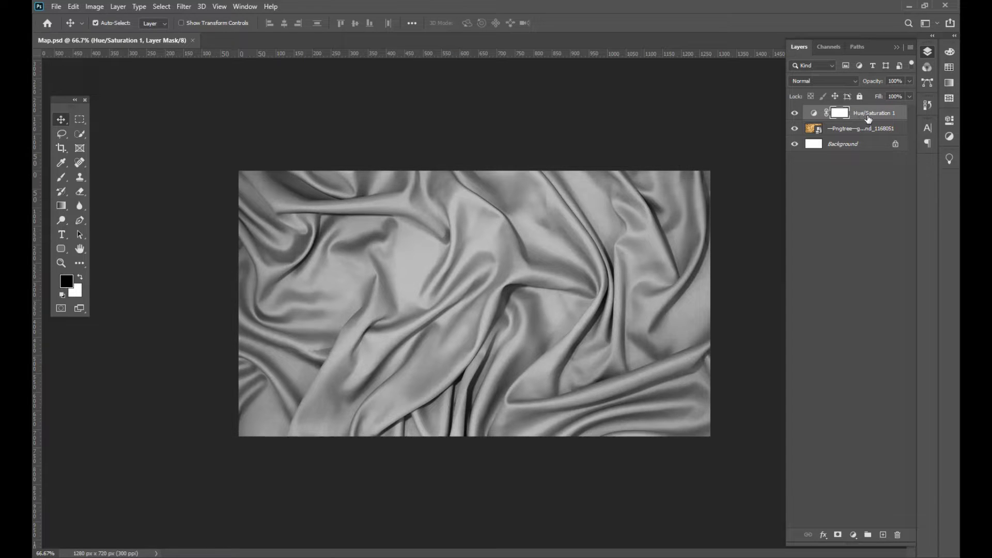
Delete Hue/Saturation 1, duplicate the fabric layer with Ctrl+J, and add an empty Layer 1.
drag(871, 119, 898, 535)
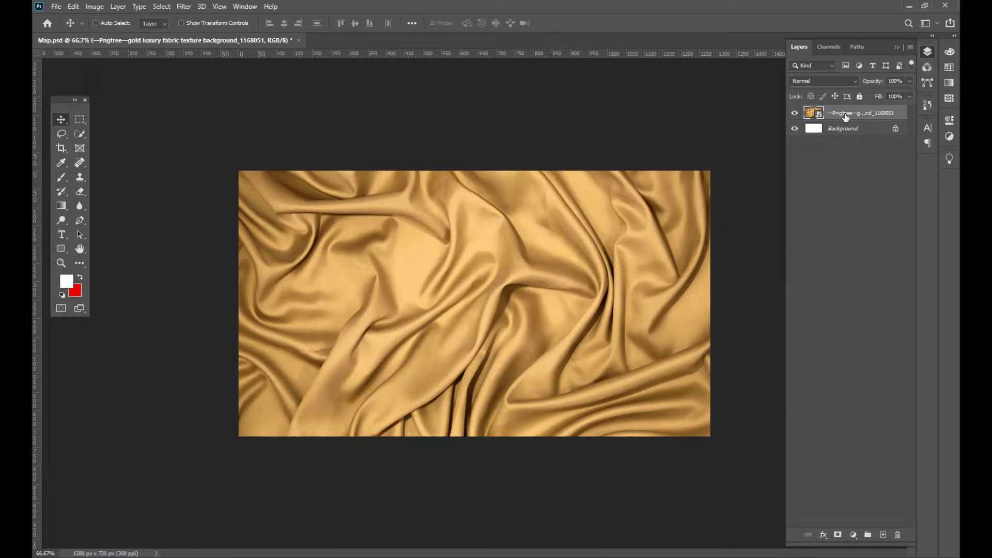
key(ctrl+j)
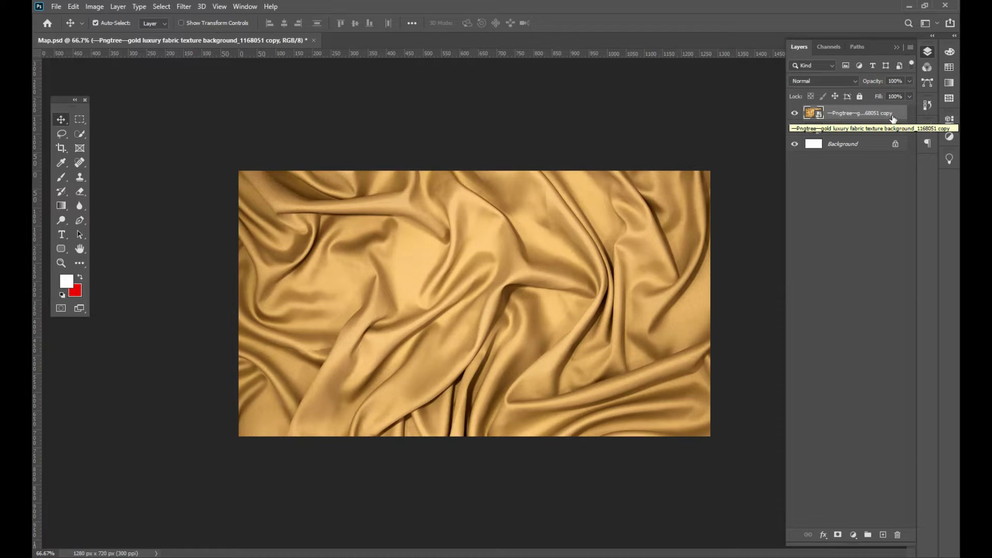
click(883, 536)
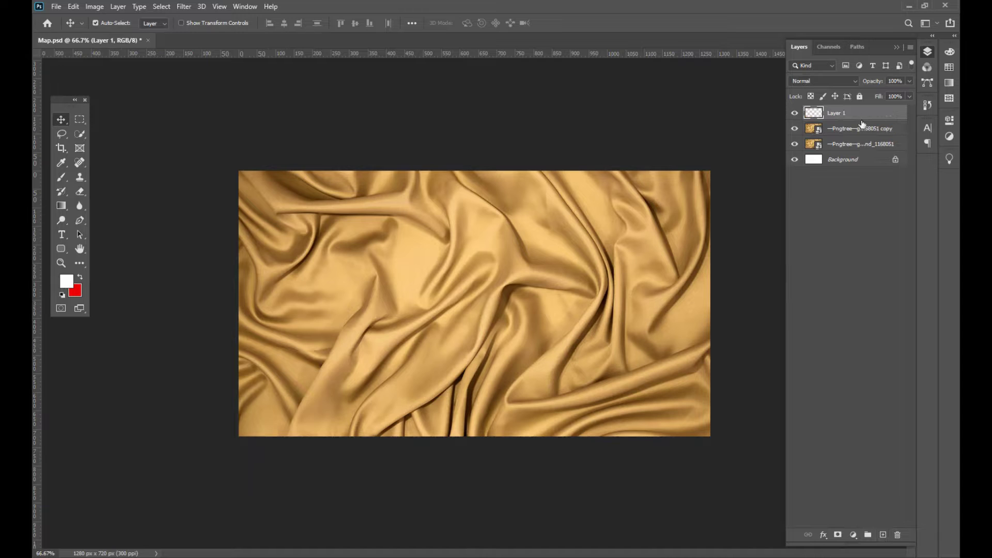
Add the text 'TOUSFEQ GRAFITECH' in Aldo the Apache on the left of the fabric.
click(66, 237)
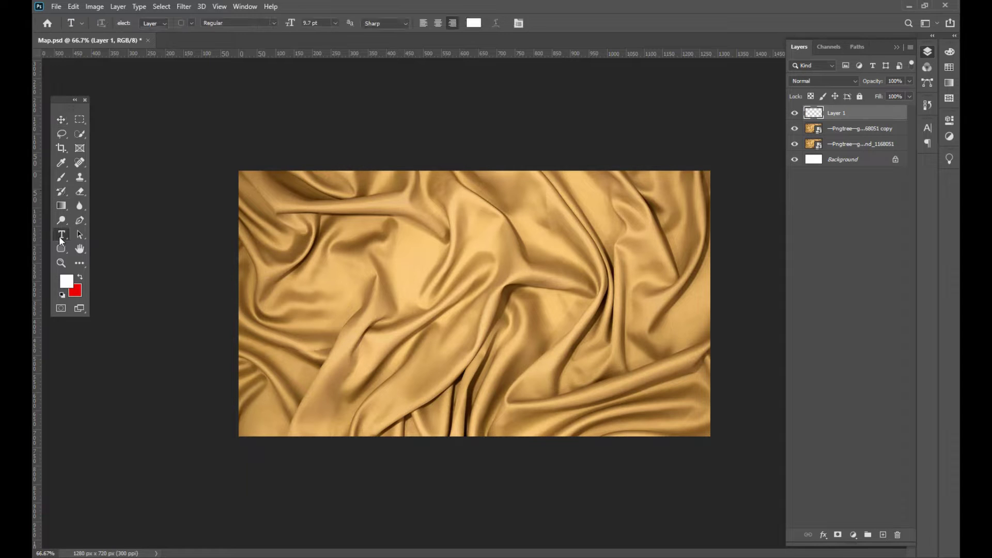
click(191, 23)
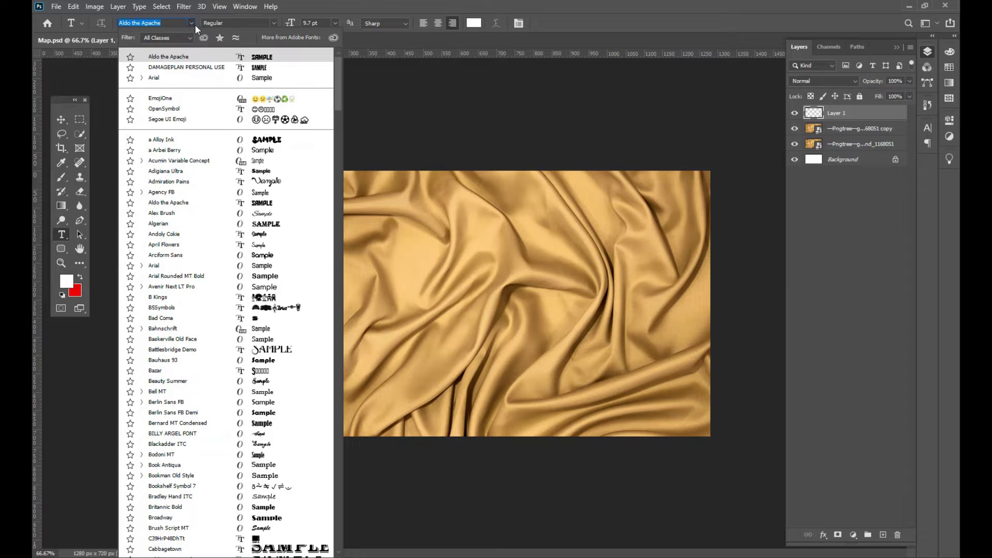
click(191, 22)
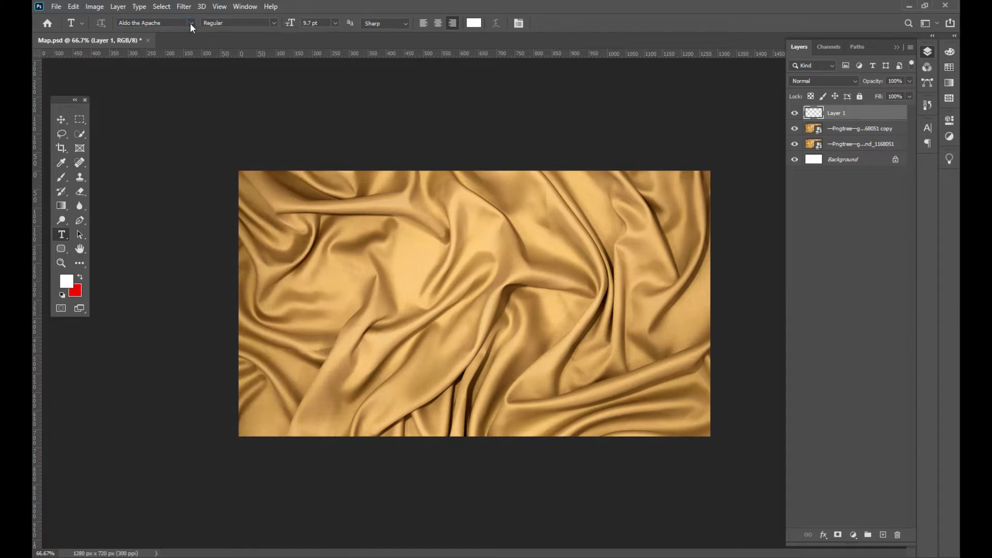
click(369, 279)
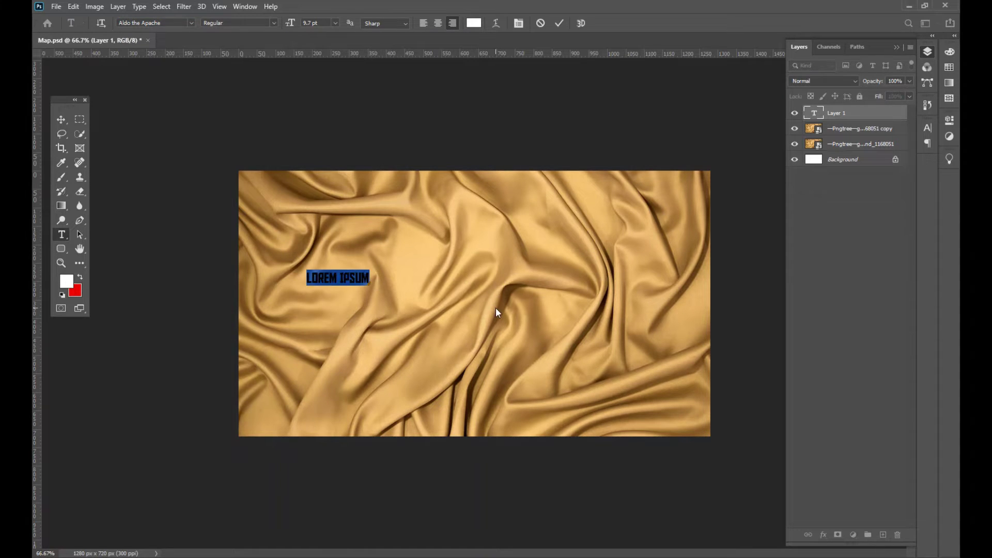
key(BackSpace)
text(T)
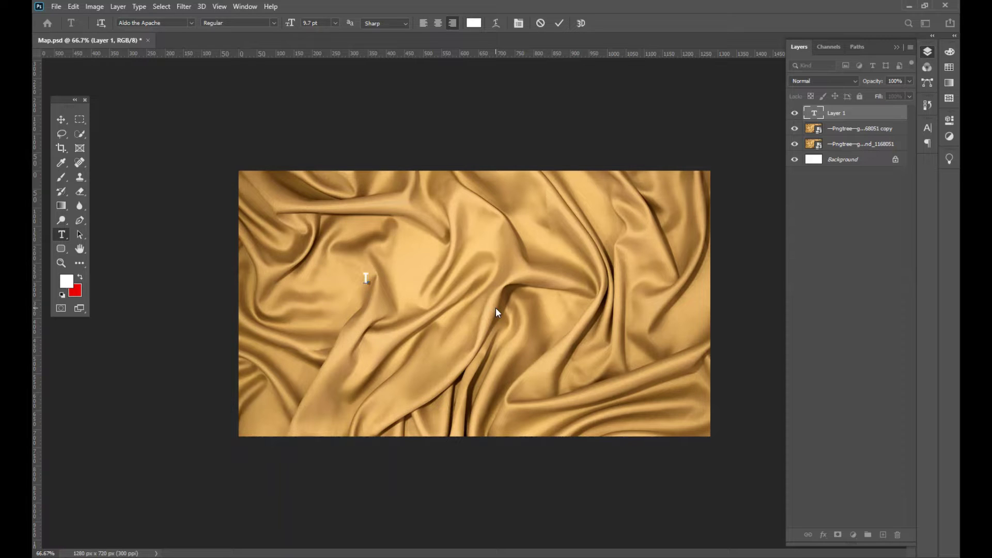
text(OUSFEQ)
text( GRAFI)
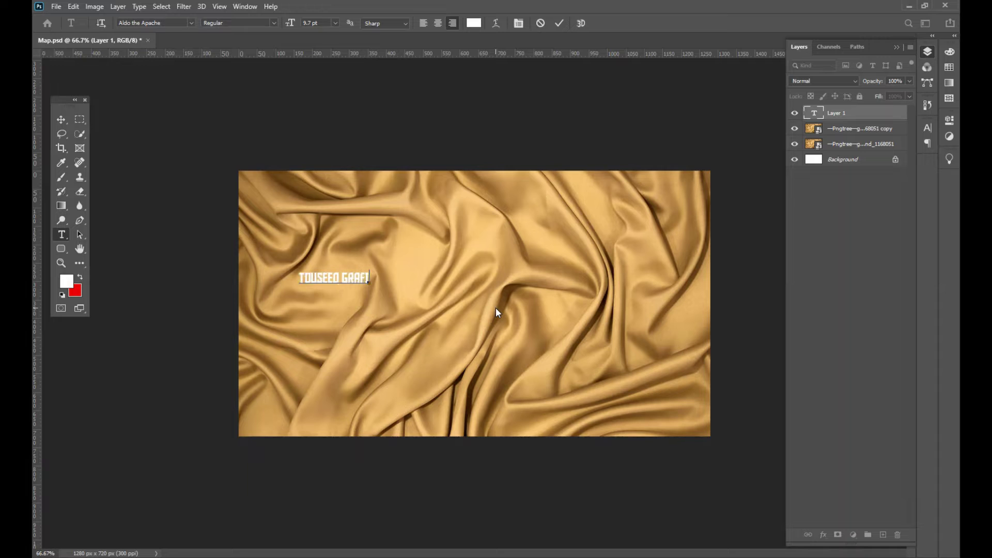
text(TECH)
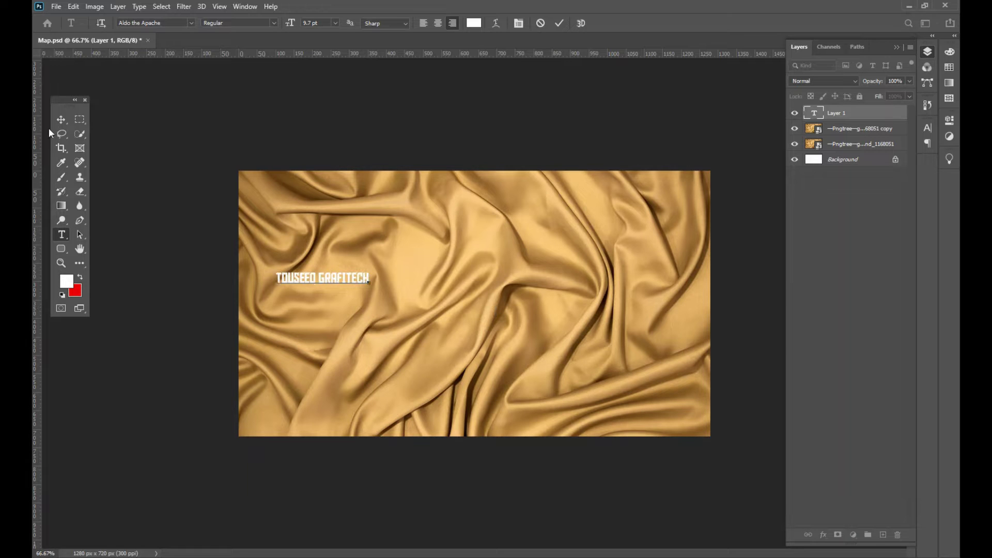
click(62, 122)
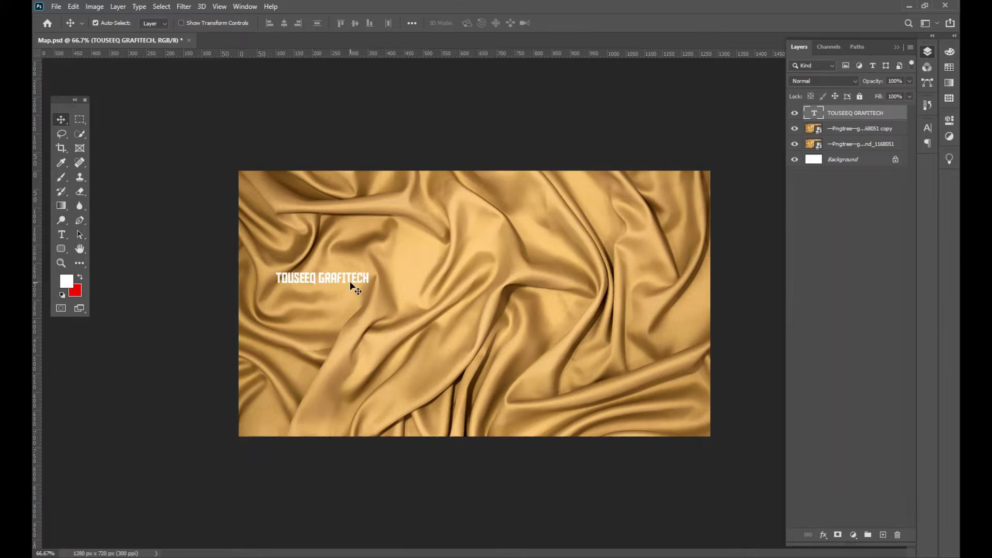
Move the title text to the canvas centre and enlarge it to about 45.35 pt.
drag(351, 282, 502, 307)
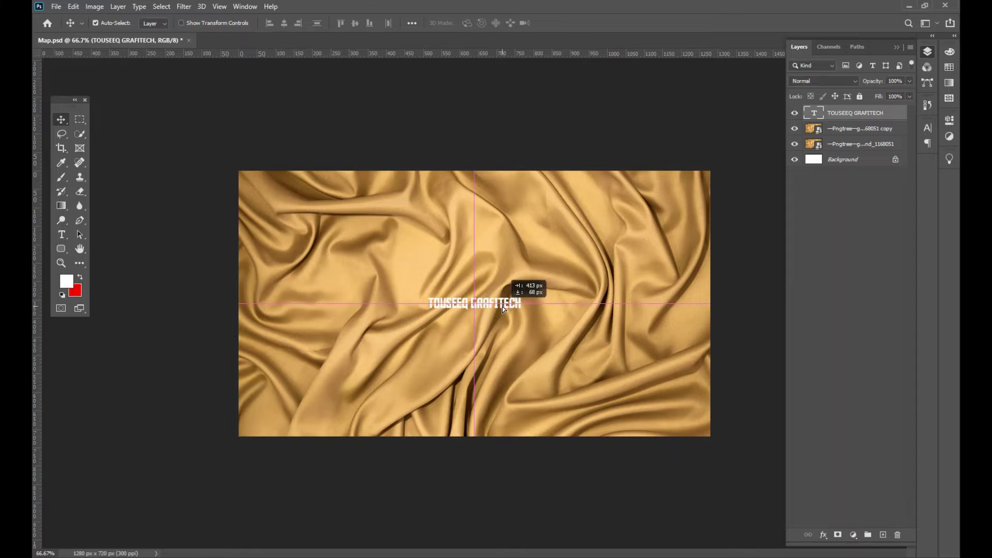
drag(502, 307, 682, 415)
key(ctrl+t)
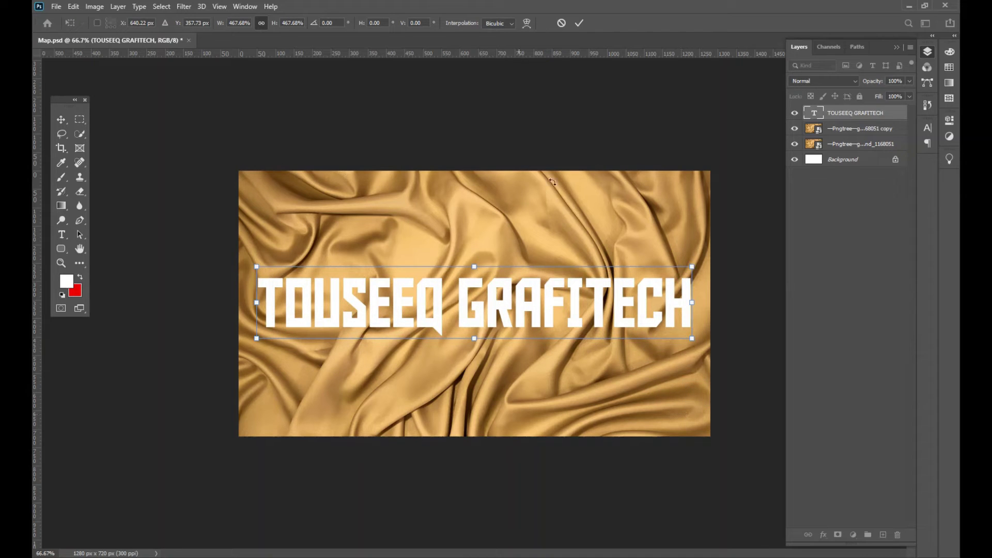
click(579, 22)
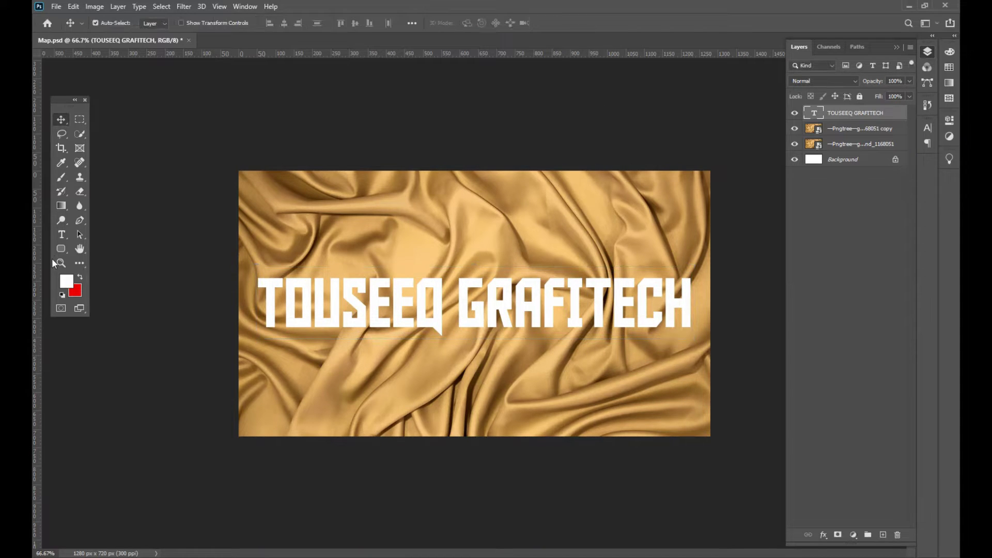
click(61, 235)
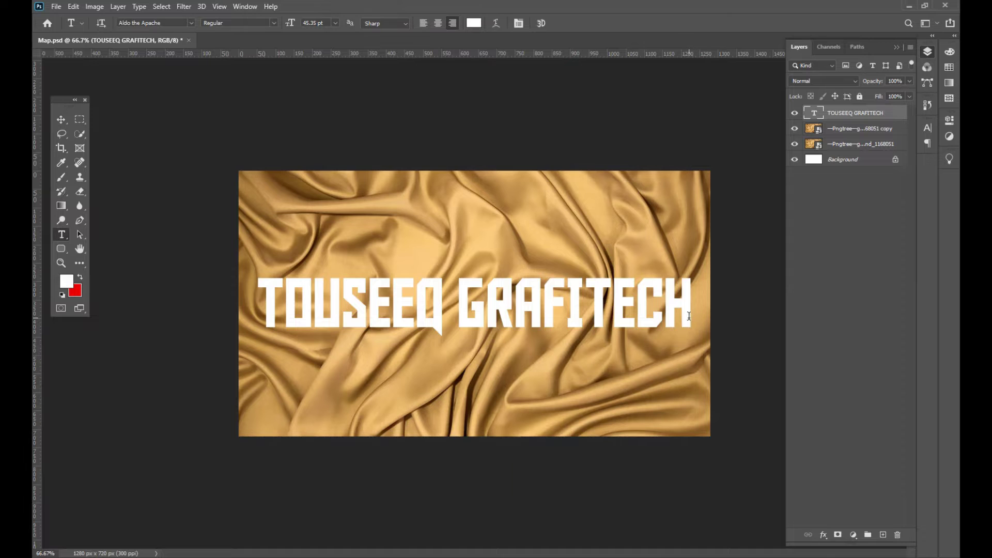
Recolour the whole title text pure red (FF0000).
drag(689, 316, 253, 315)
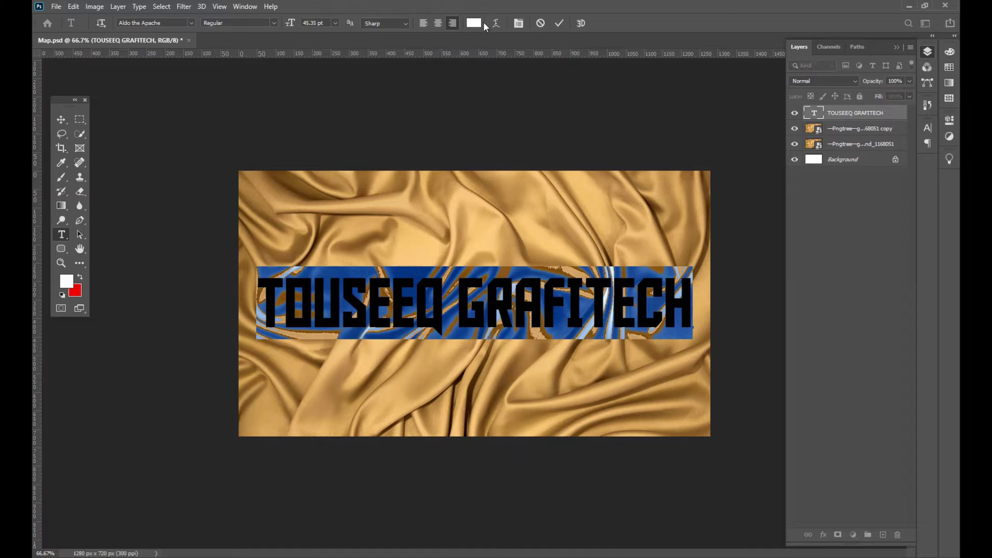
click(478, 23)
drag(747, 182, 772, 103)
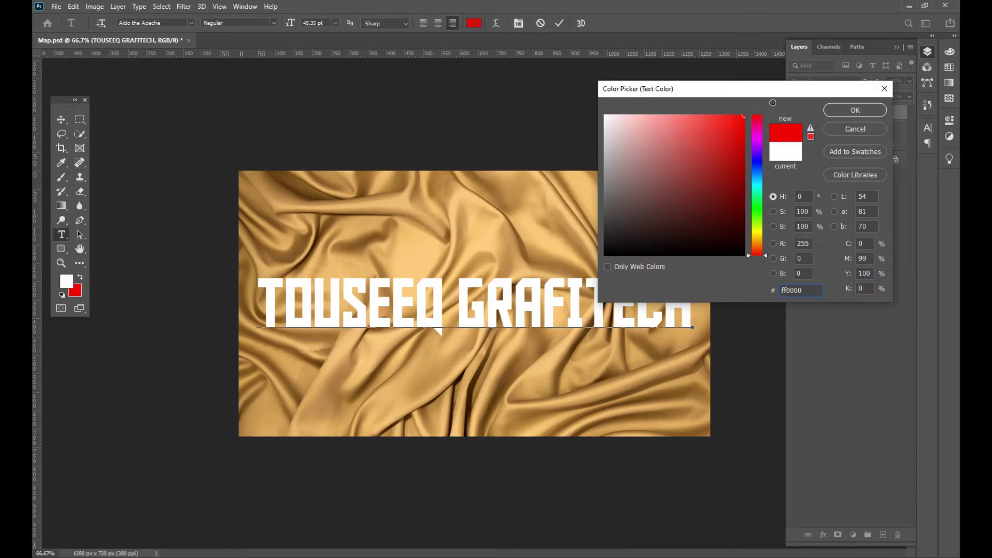
click(848, 111)
click(60, 123)
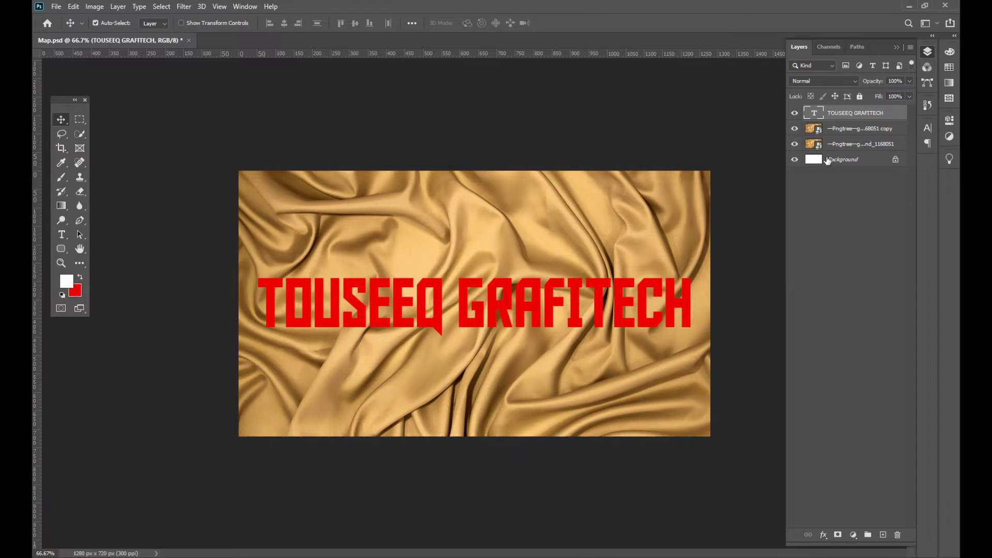
Convert the red text layer into a smart object.
right_click(889, 114)
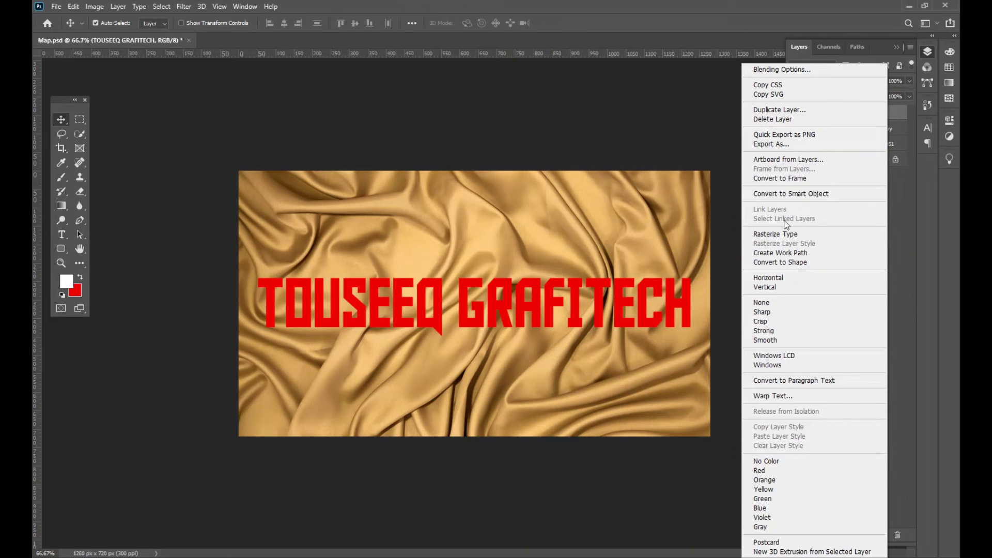
click(795, 195)
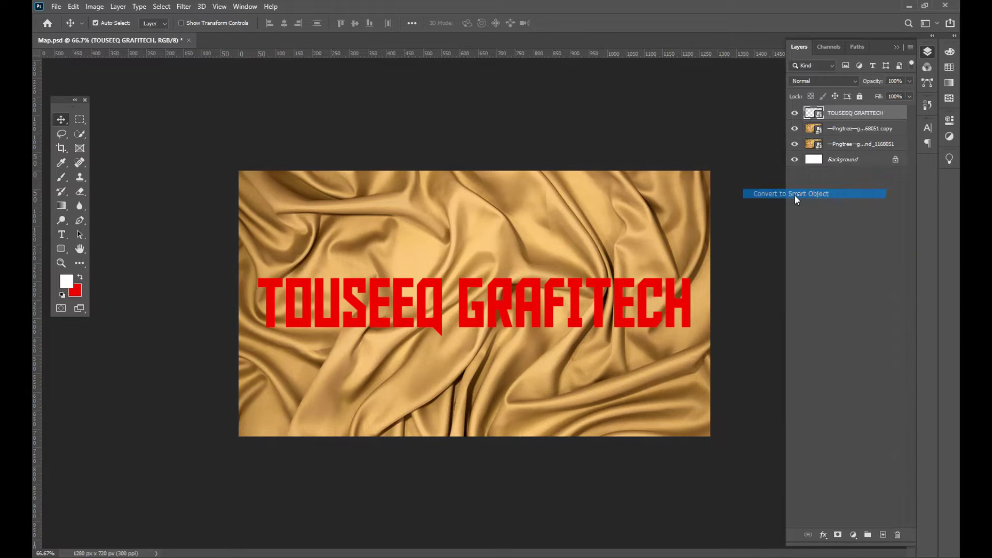
click(184, 7)
mouse_move(194, 152)
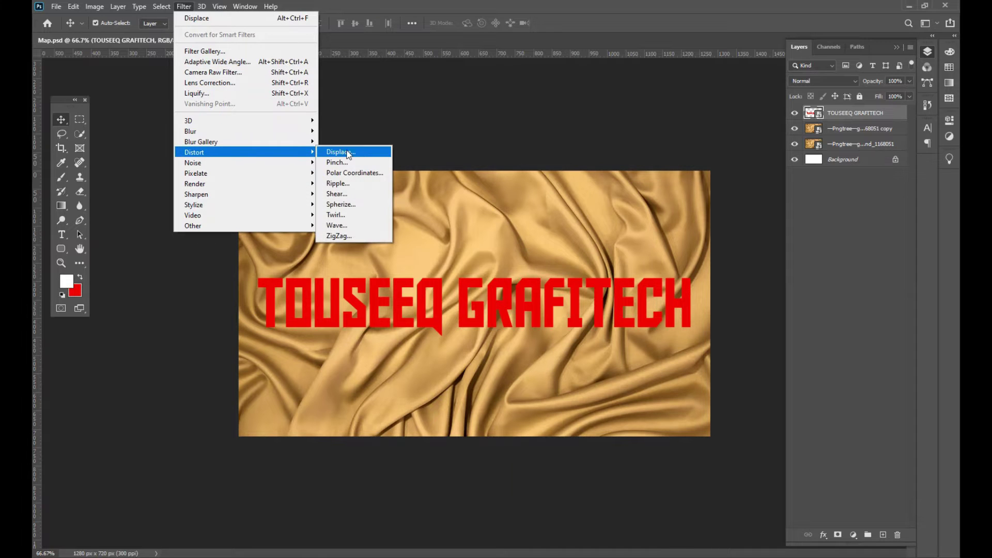
Apply Displace with horizontal and vertical scale 10, using Map.psd as the displacement map.
click(366, 154)
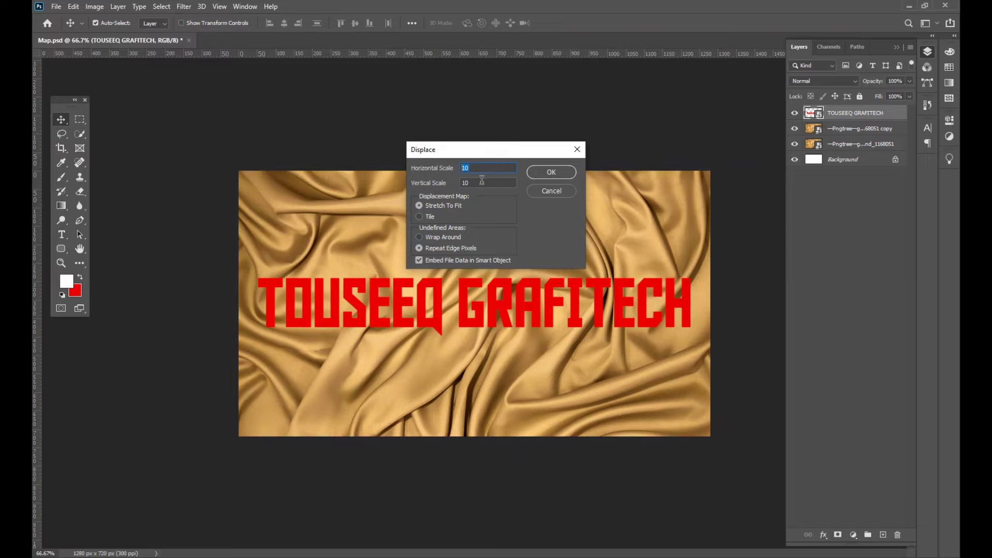
key(Tab)
click(567, 173)
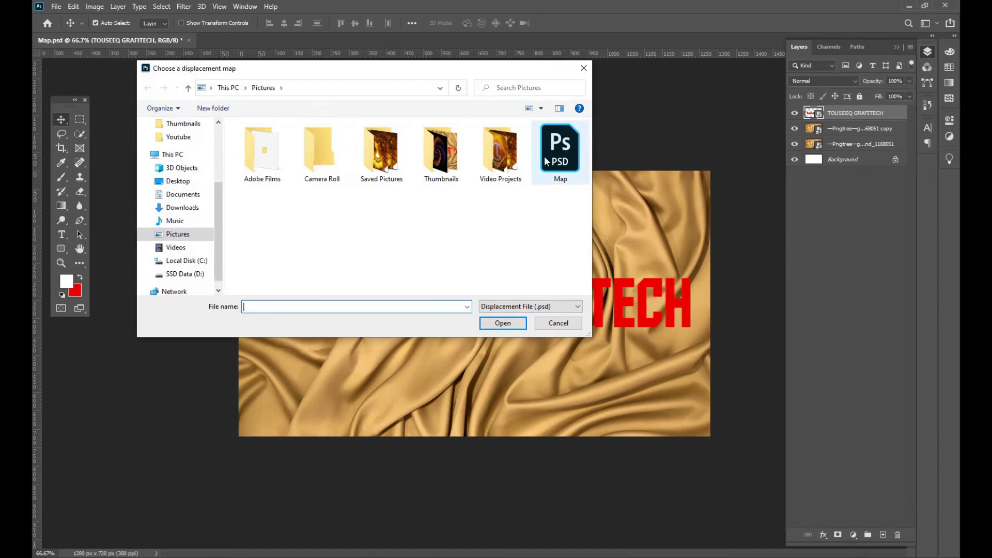
click(564, 157)
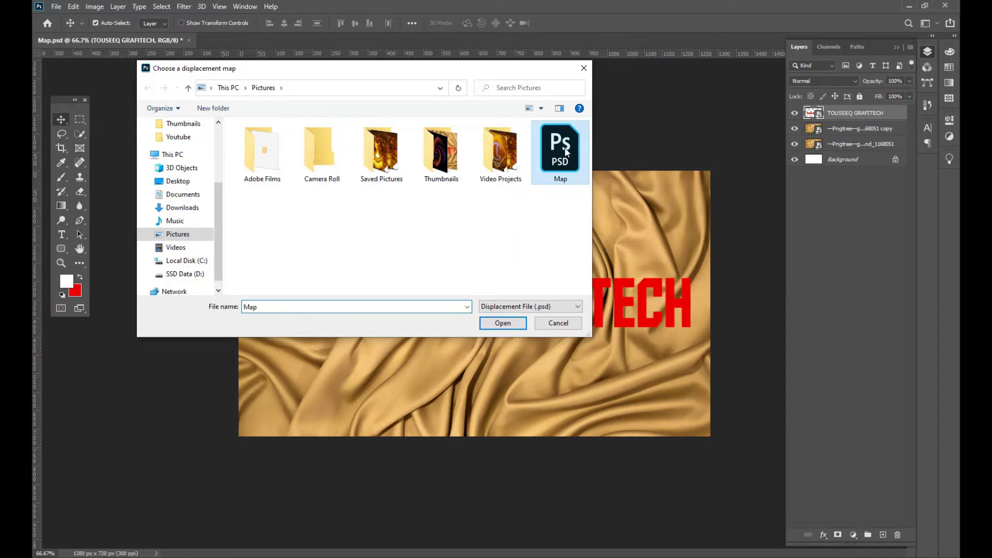
click(510, 324)
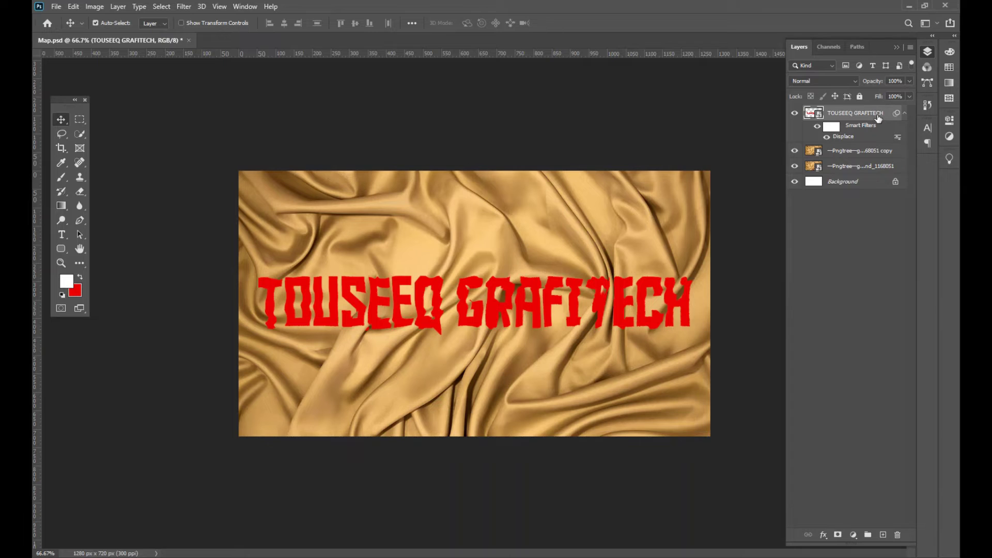
Set Blend If to This Layer 0/80–182/255 and Underlying Layer 0/108–125/255.
right_click(855, 110)
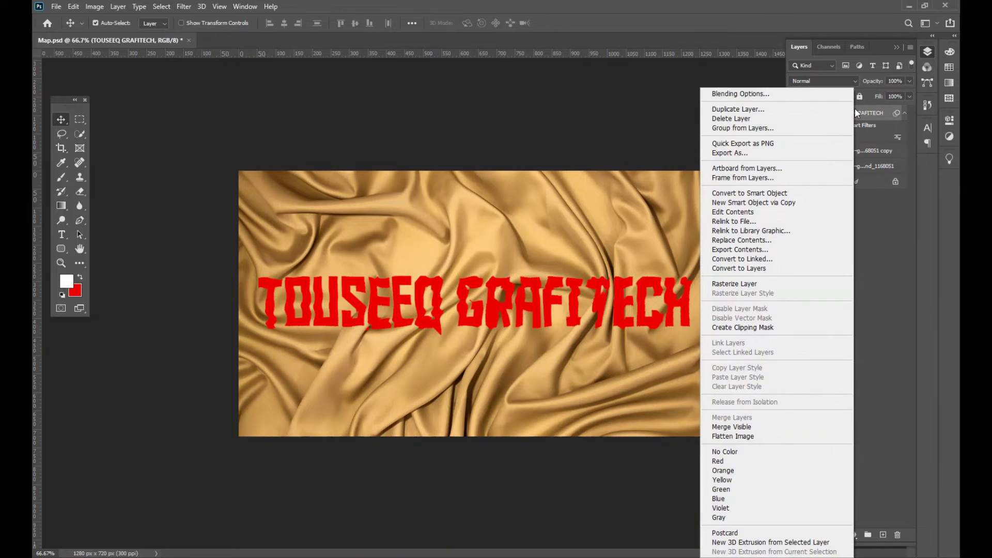
click(739, 94)
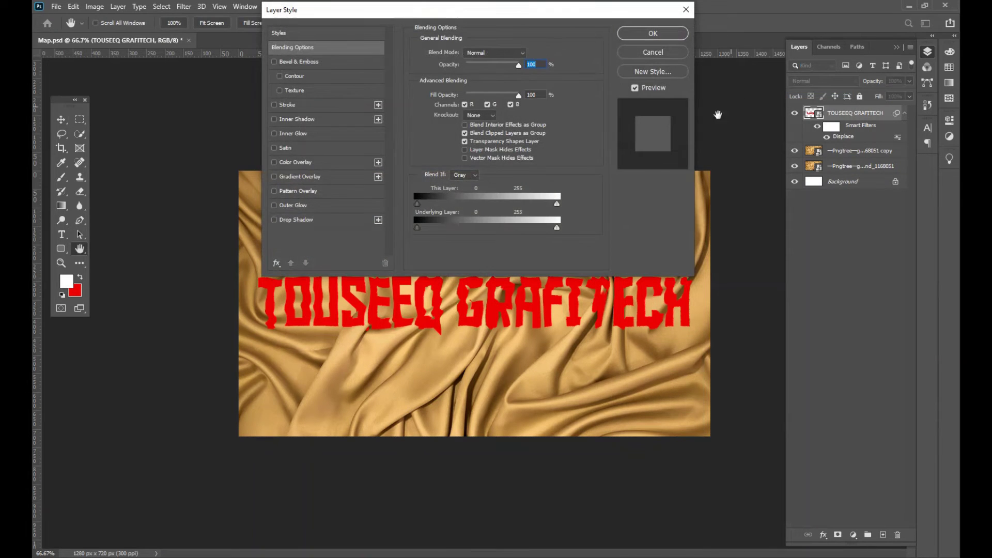
drag(541, 12, 536, 15)
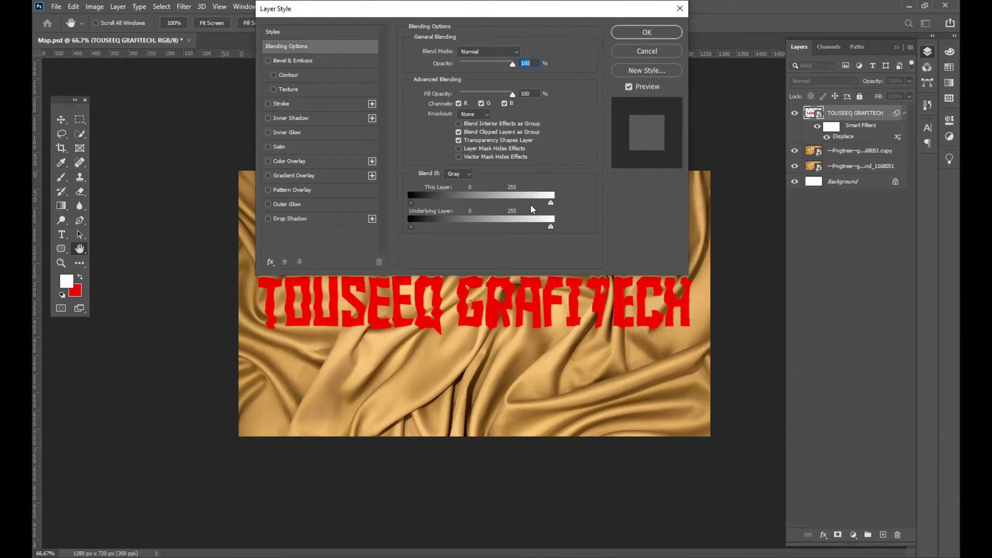
key(alt)
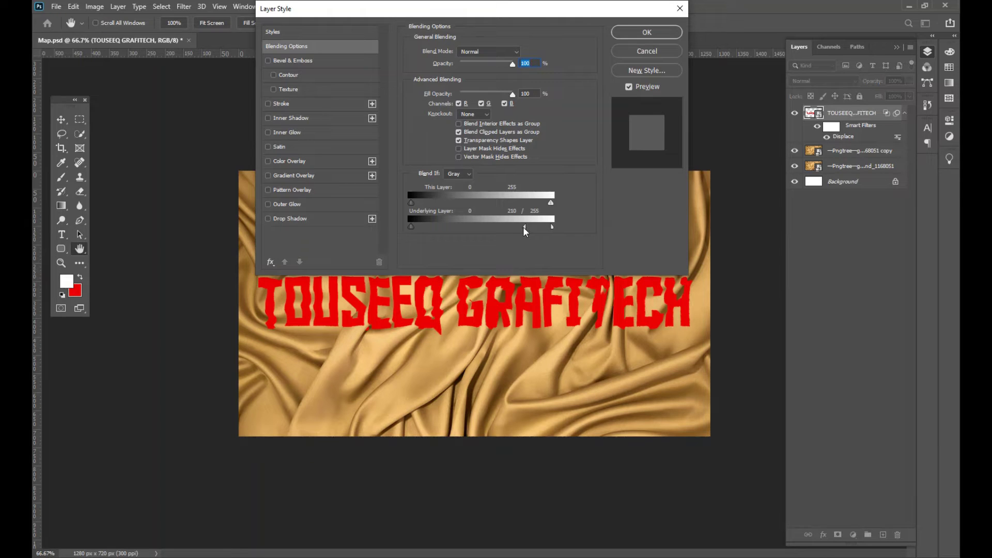
drag(523, 227, 518, 226)
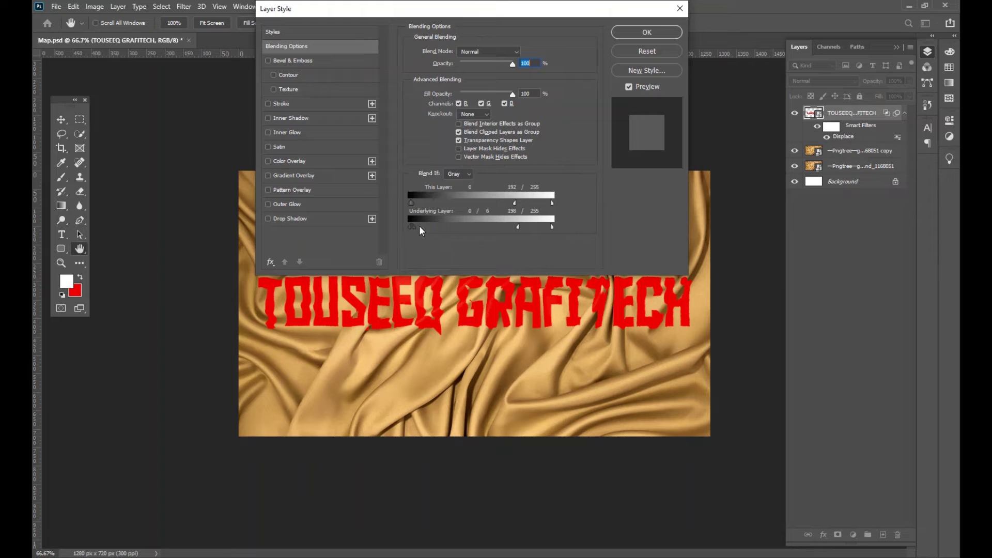
drag(411, 226, 454, 227)
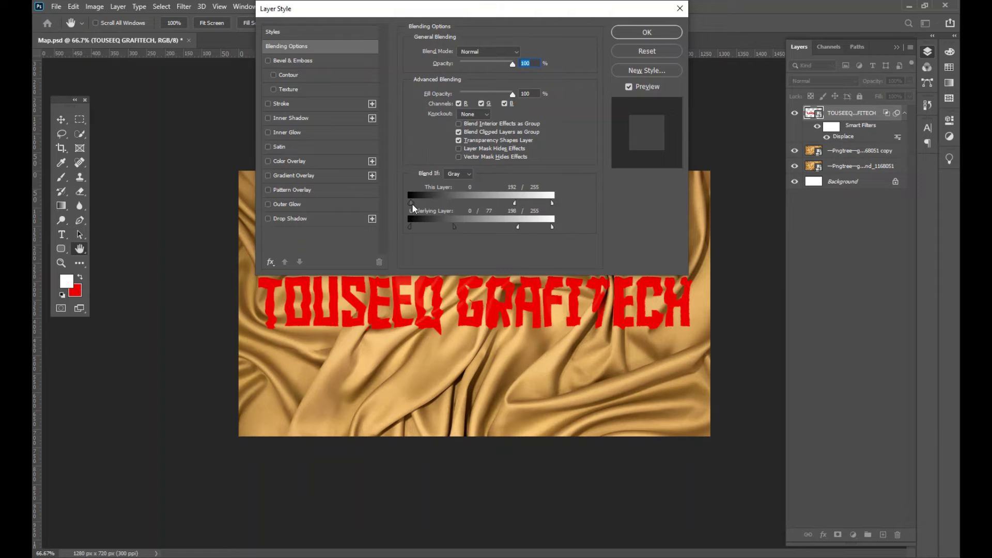
key(alt)
drag(461, 228, 479, 228)
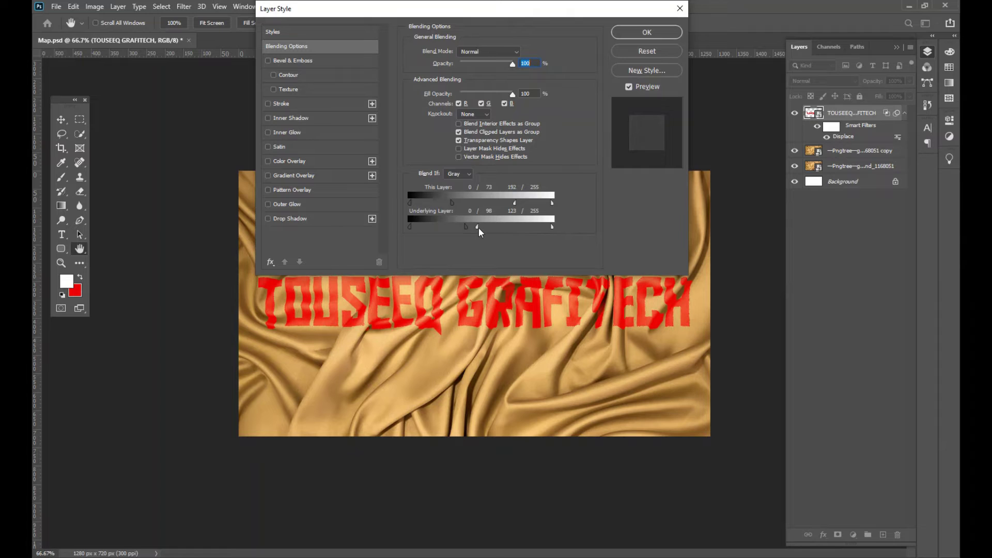
key(alt)
key(alt)
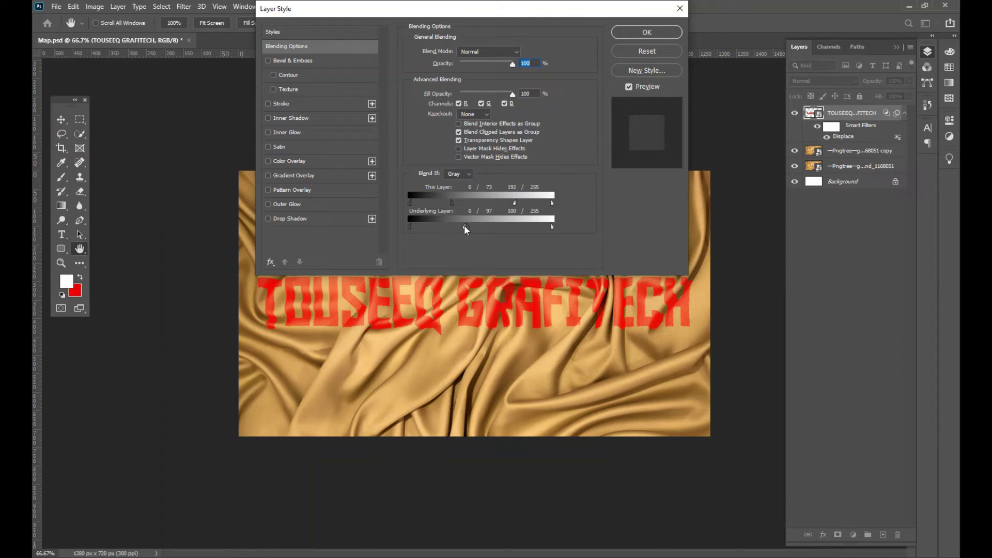
mouse_move(463, 227)
mouse_down()
mouse_move(480, 225)
mouse_move(470, 225)
mouse_up()
Apply the Layer Style blending settings and nudge the red text slightly higher on the silk.
click(654, 33)
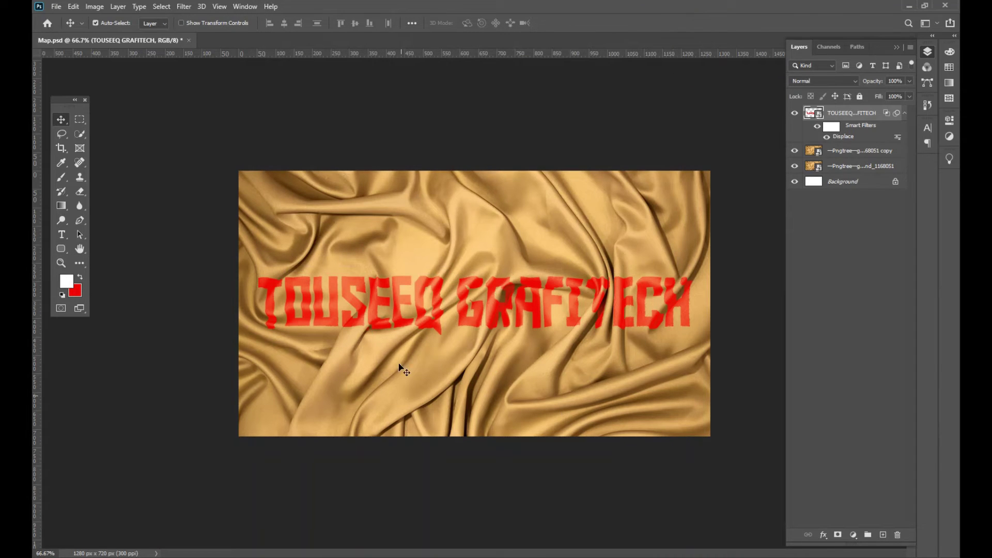
mouse_move(481, 304)
mouse_down()
mouse_move(481, 270)
mouse_move(473, 301)
mouse_move(444, 225)
mouse_move(342, 222)
mouse_move(387, 302)
mouse_move(486, 311)
mouse_move(473, 315)
mouse_up()
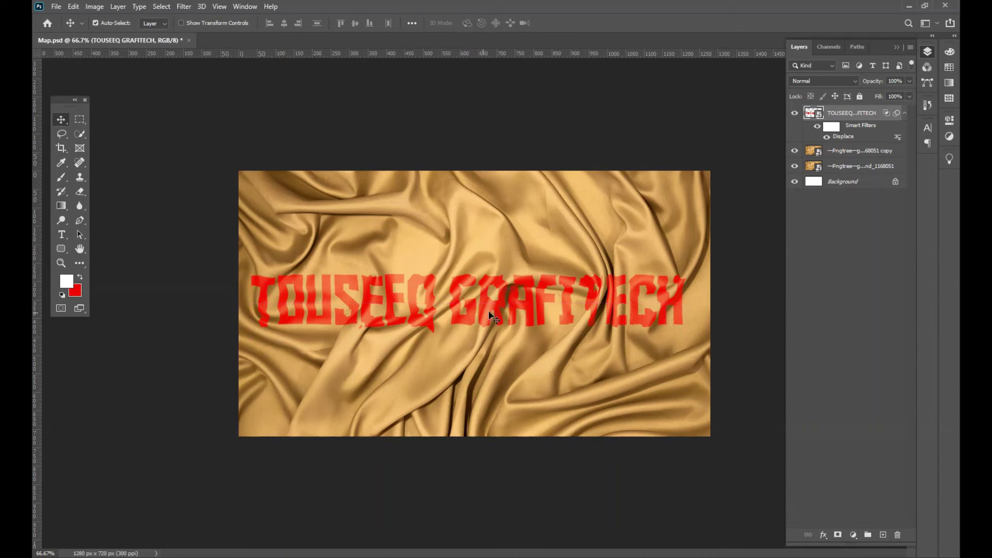
In the smart object's contents, replace the red text with 'GRAPHIC DESIGN'.
double_click(819, 117)
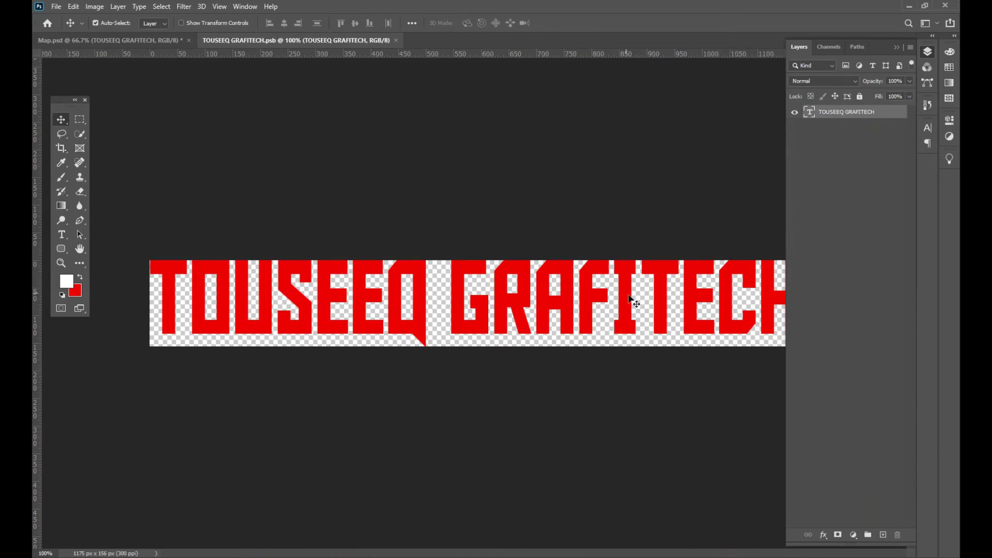
click(897, 48)
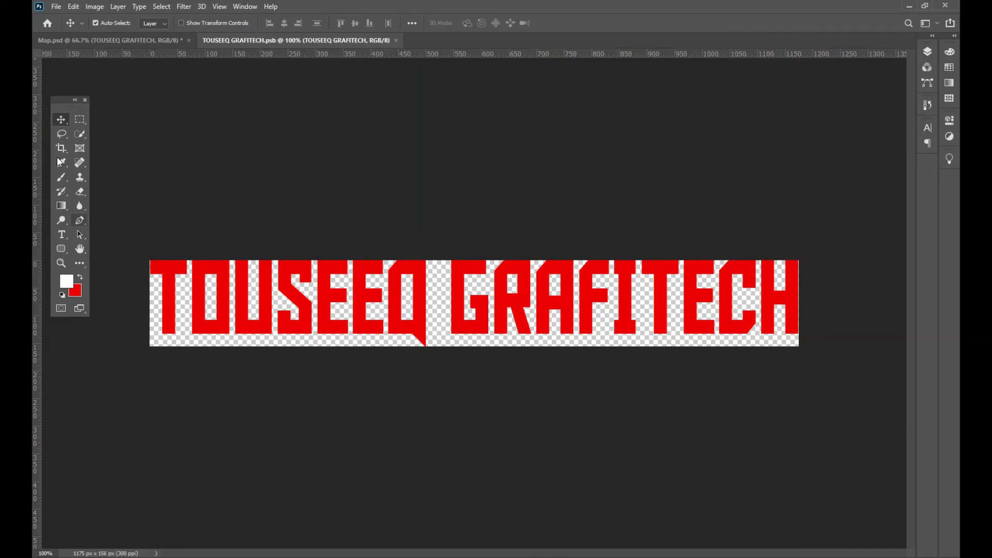
click(61, 235)
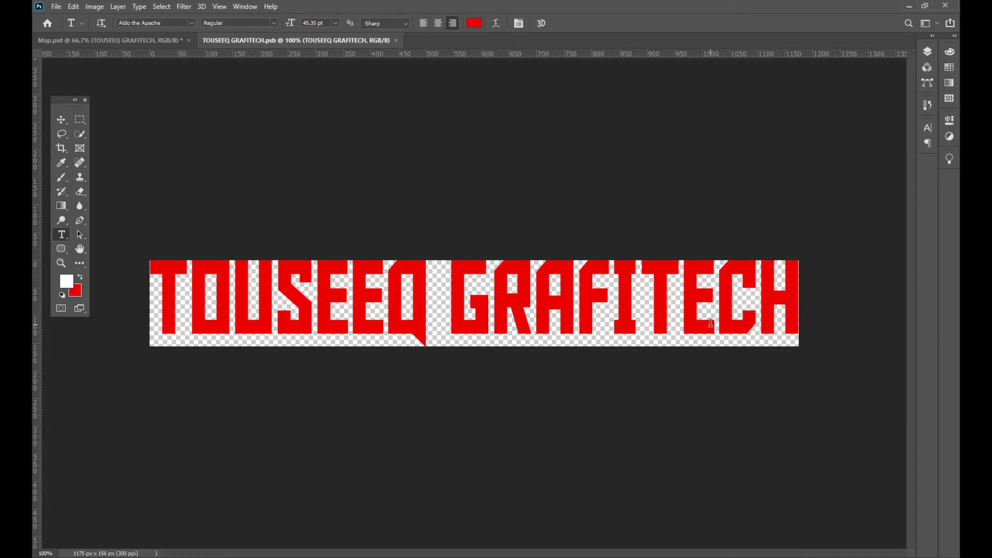
drag(786, 309, 165, 299)
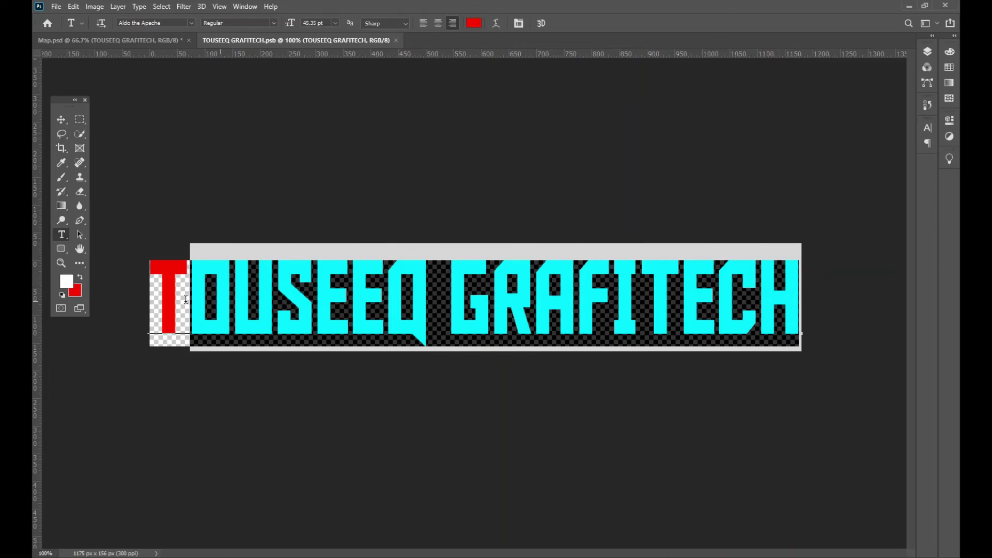
click(209, 296)
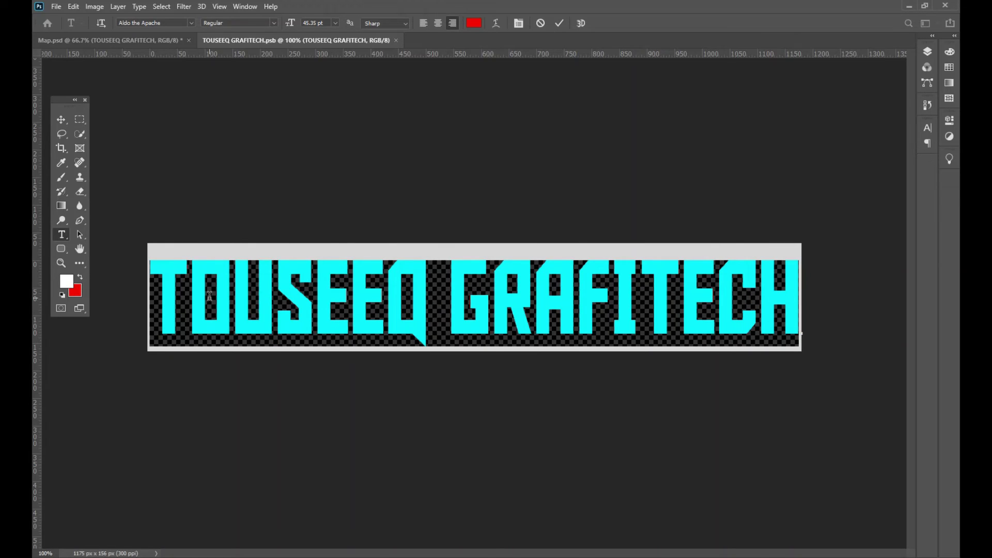
text(GRA)
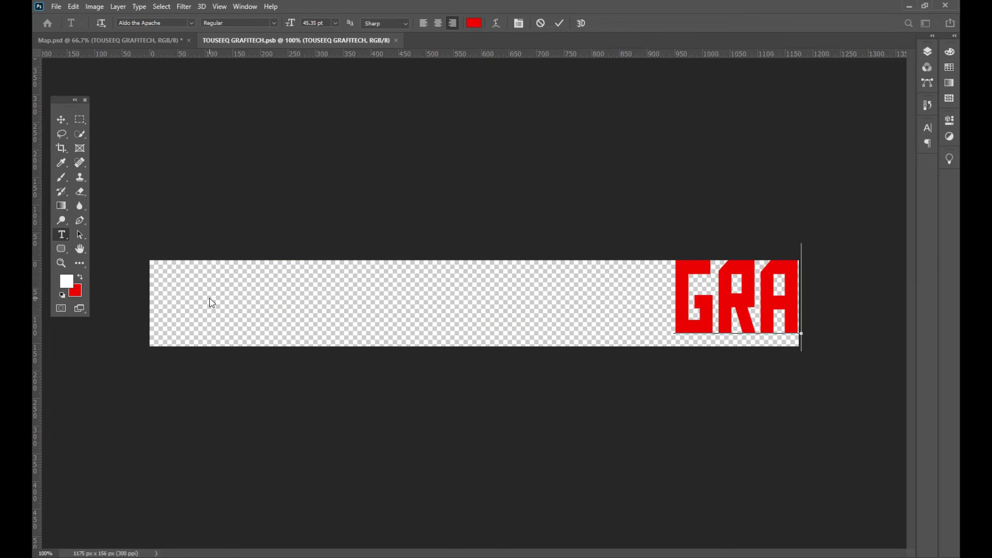
text(PHIC)
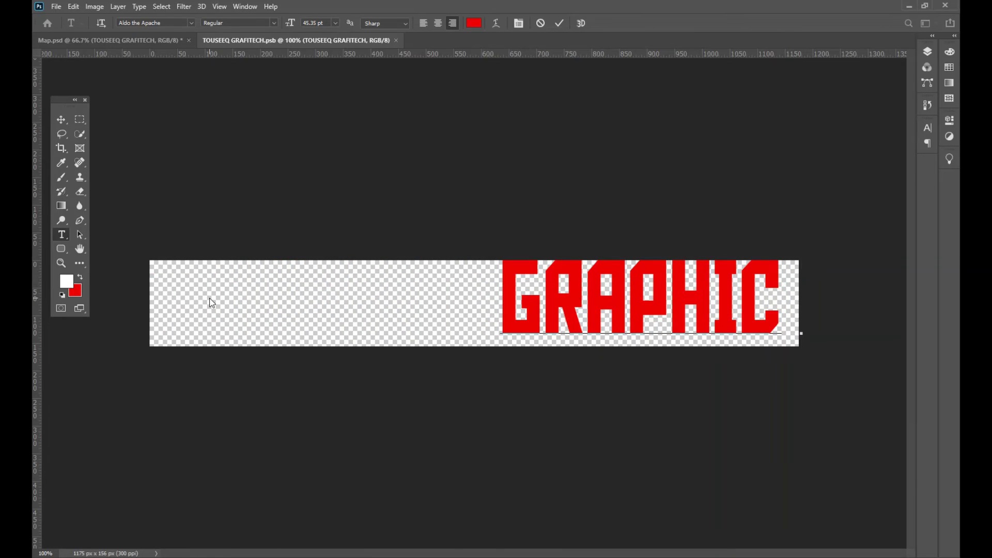
text( DESIGN)
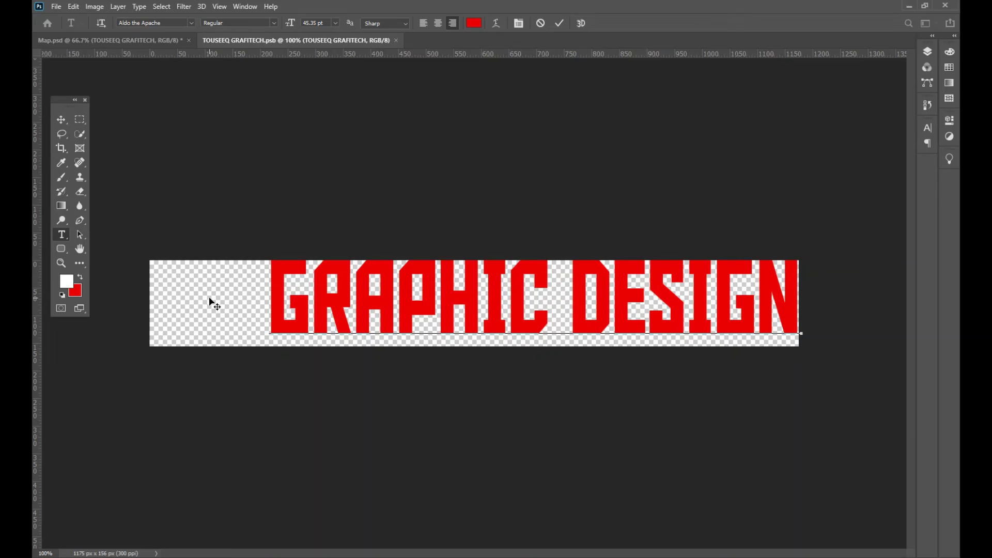
click(61, 123)
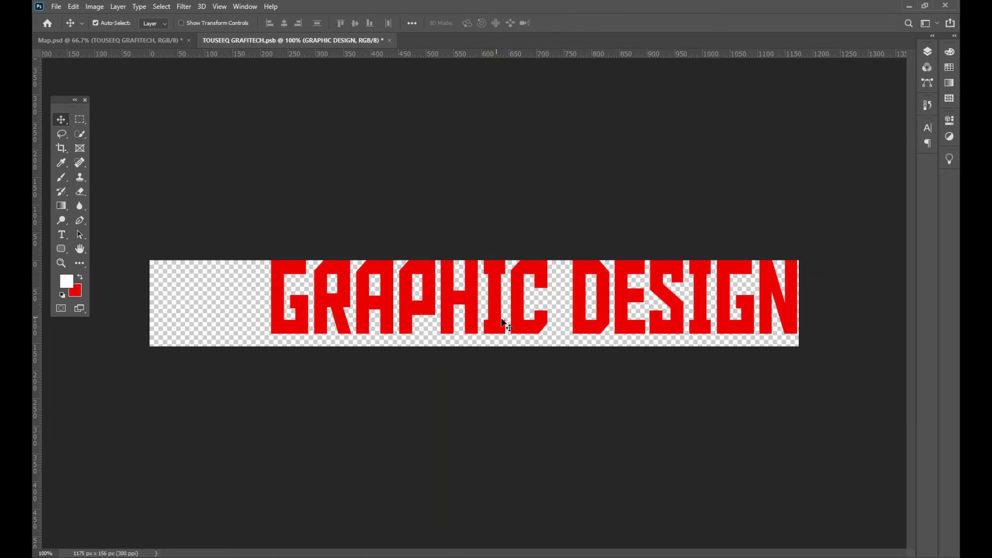
Centre 'GRAPHIC DESIGN' horizontally on the canvas and save the smart object contents.
drag(517, 325, 461, 328)
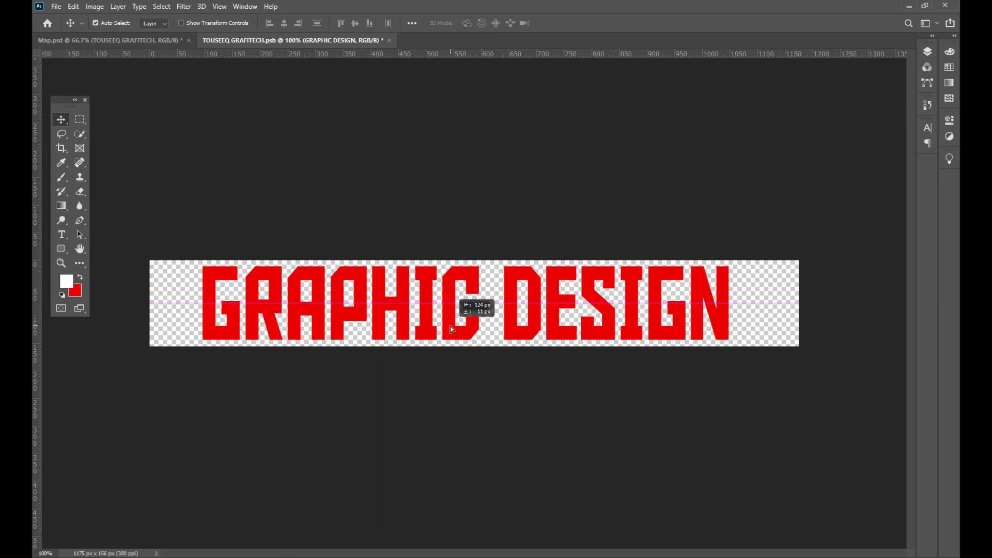
drag(461, 328, 453, 313)
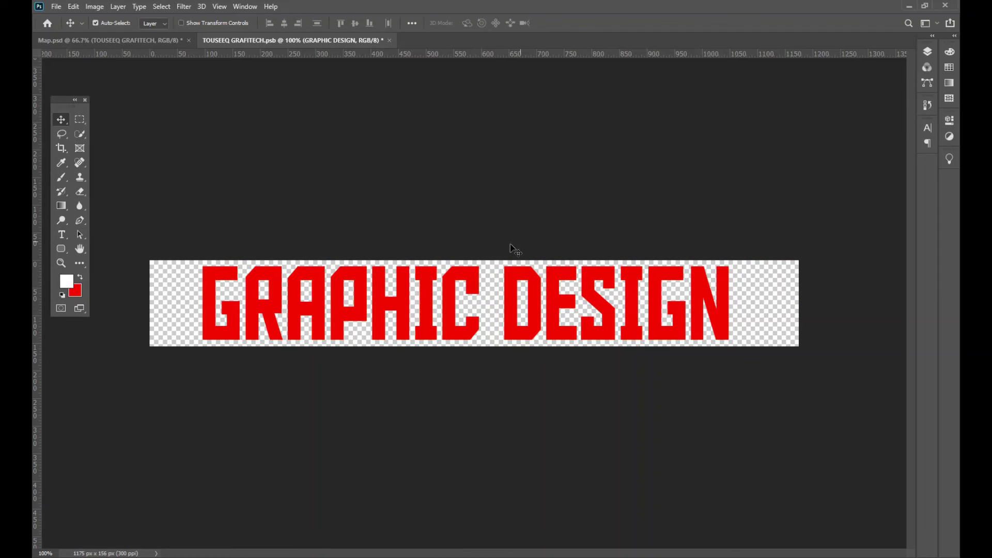
key(ctrl+s)
Back in Map.psd, drag the displaced red text around and settle it near the fabric's centre.
click(125, 43)
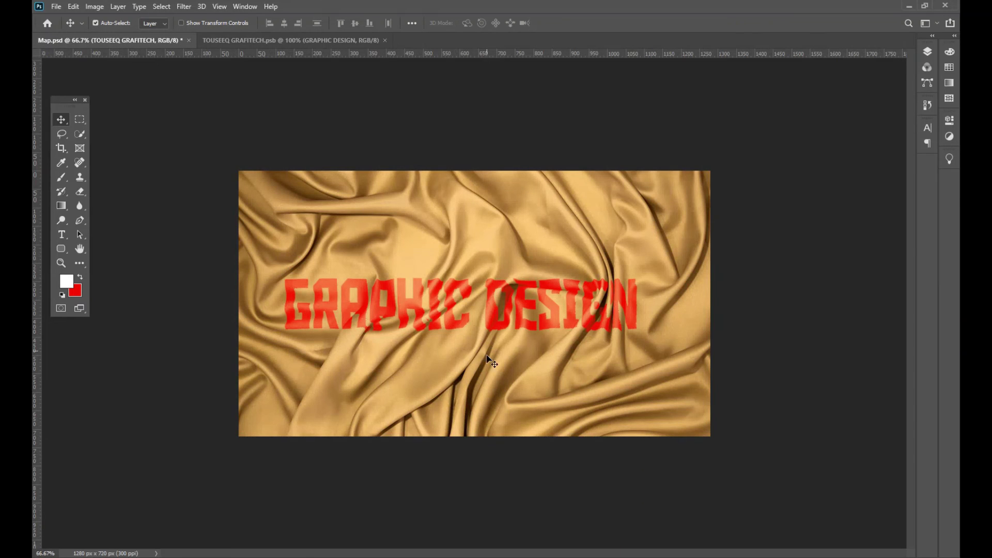
mouse_move(462, 320)
mouse_down()
mouse_move(432, 247)
mouse_move(539, 423)
mouse_up()
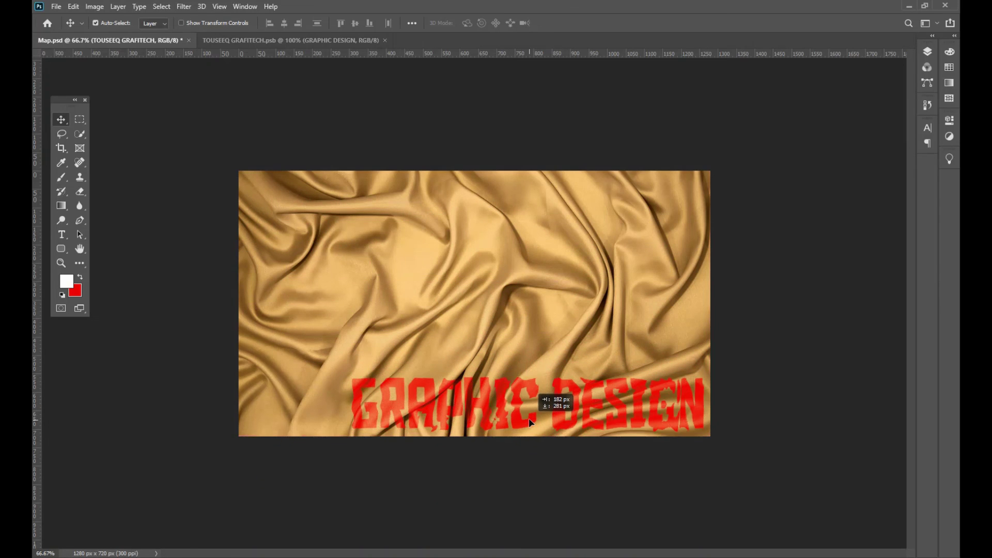
drag(538, 422, 527, 423)
drag(600, 424, 537, 325)
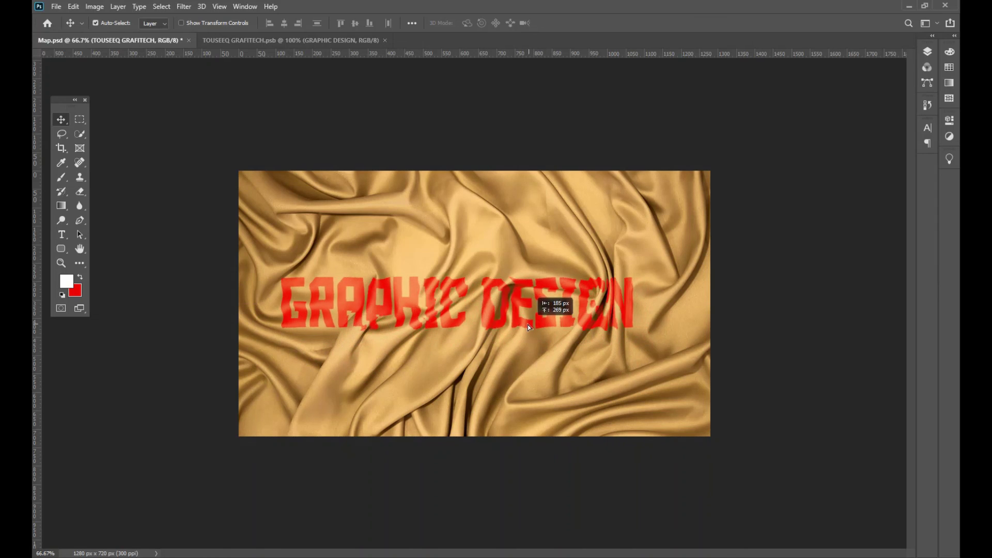
drag(537, 323, 550, 323)
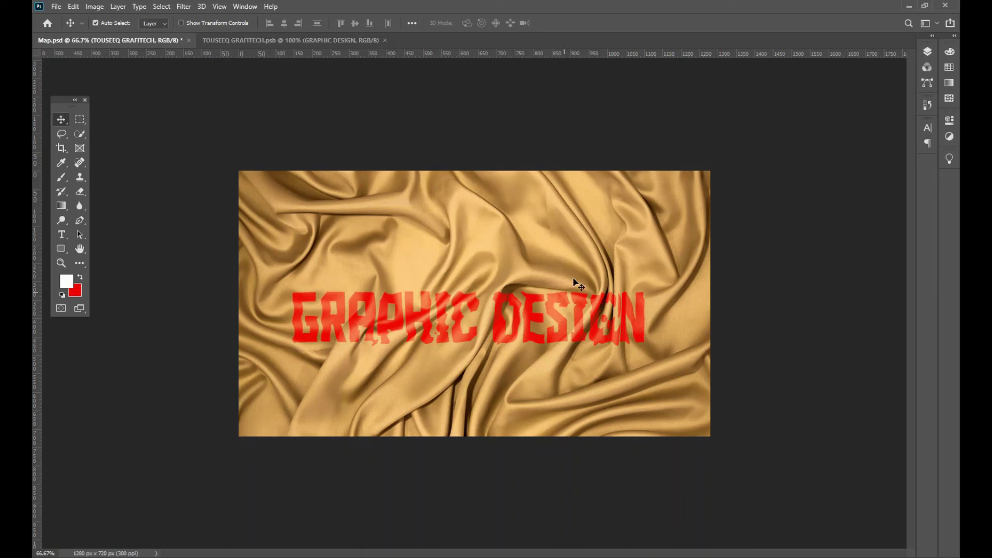
drag(541, 278, 553, 264)
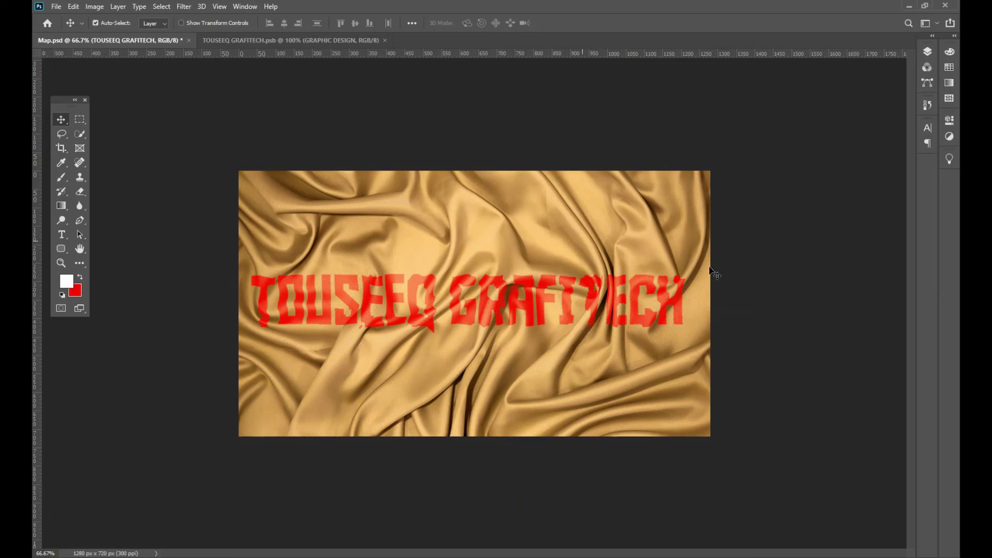
Shift the red brand-name text about 16 px right to centre it on the silk.
drag(641, 323, 649, 324)
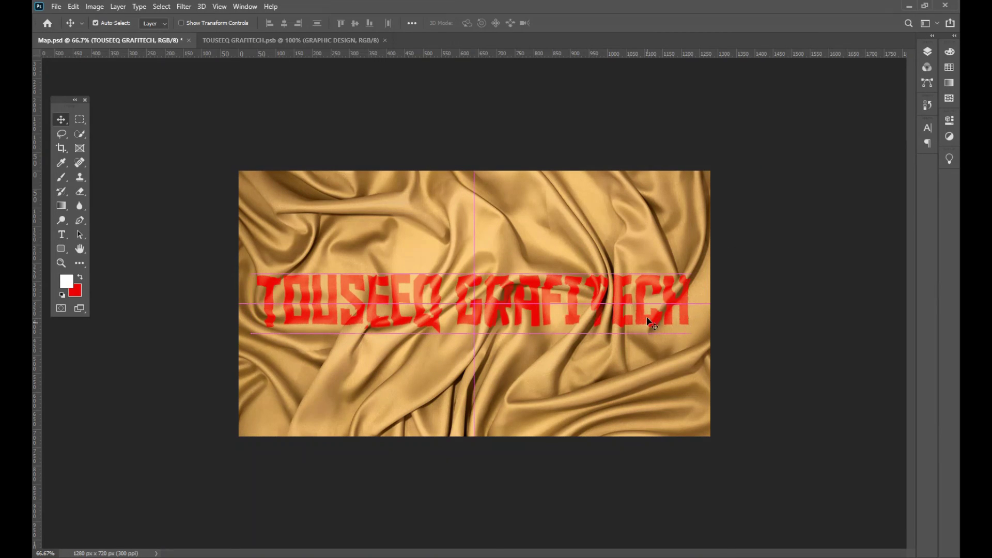